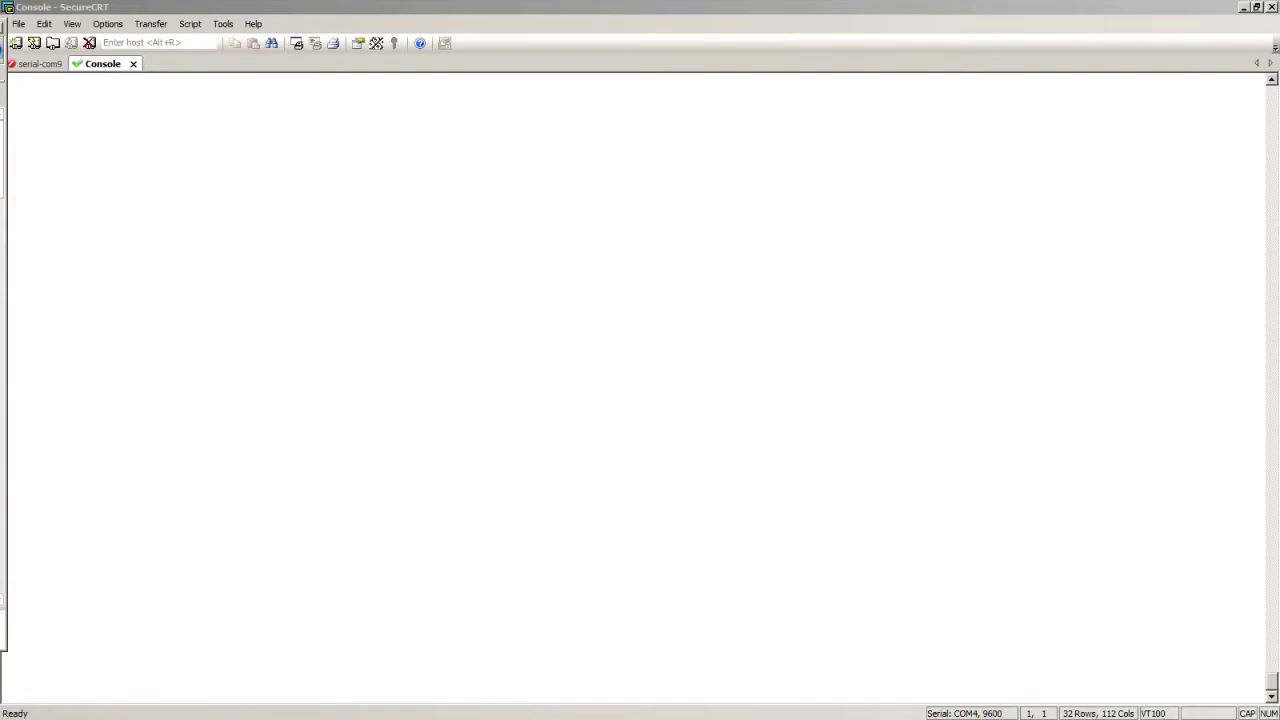
# - Wake the console session and enter privileged mode with 'en'
pyautogui.press('Return')
pyautogui.press('Return')
pyautogui.press('Return')
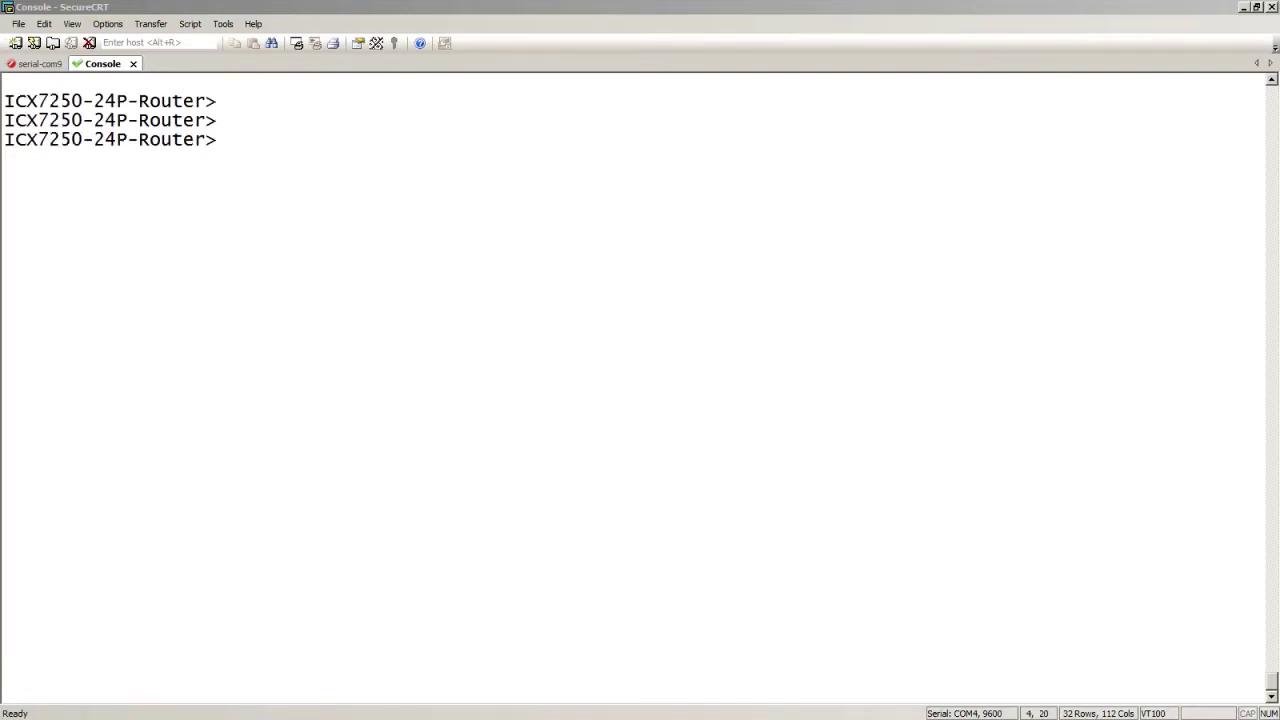
pyautogui.click(421, 237)
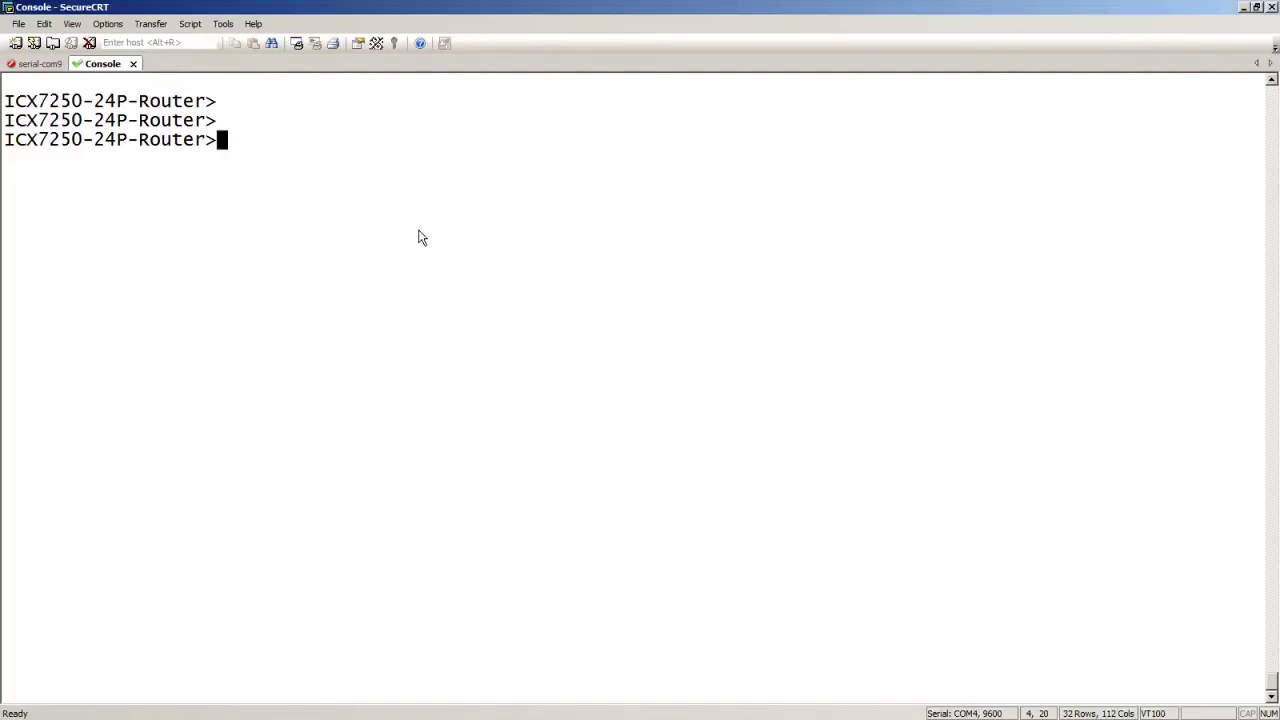
pyautogui.write('en')
pyautogui.press('Return')
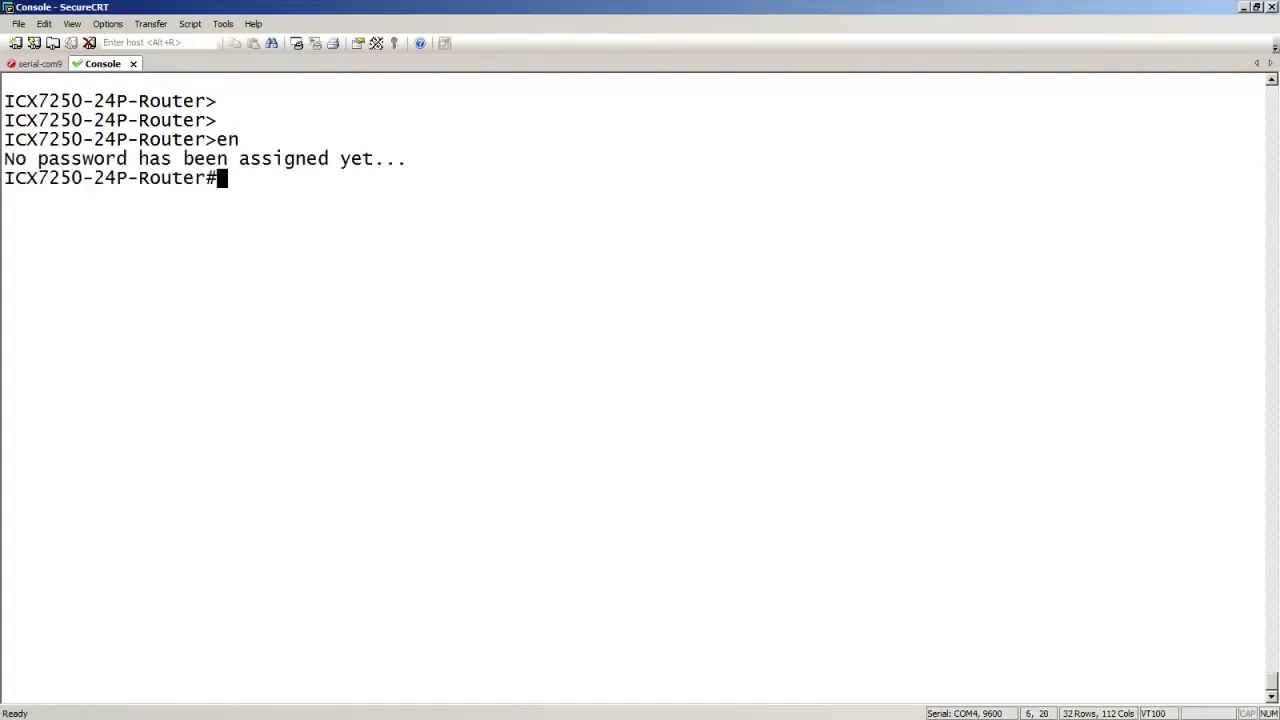
# - Run 'show stack' to see the three ICX7250-24P units Ready as active, standby and member
pyautogui.write('show s')
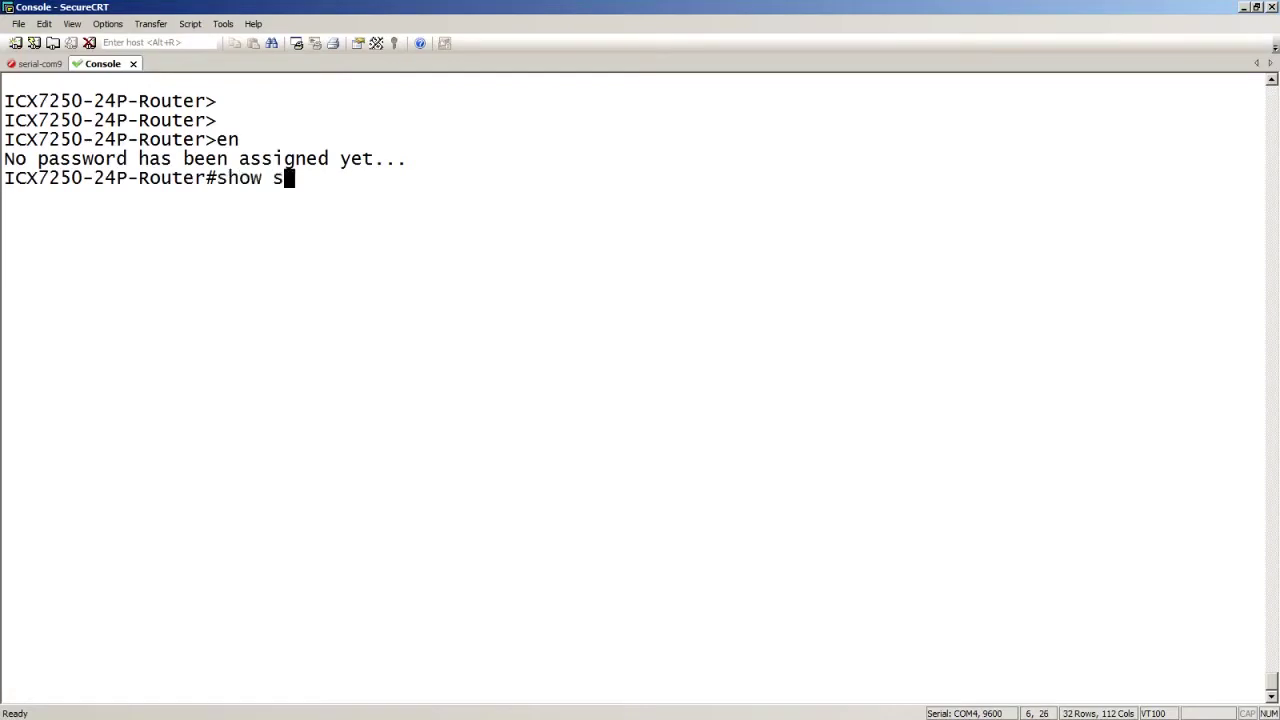
pyautogui.write('tack')
pyautogui.press('Return')
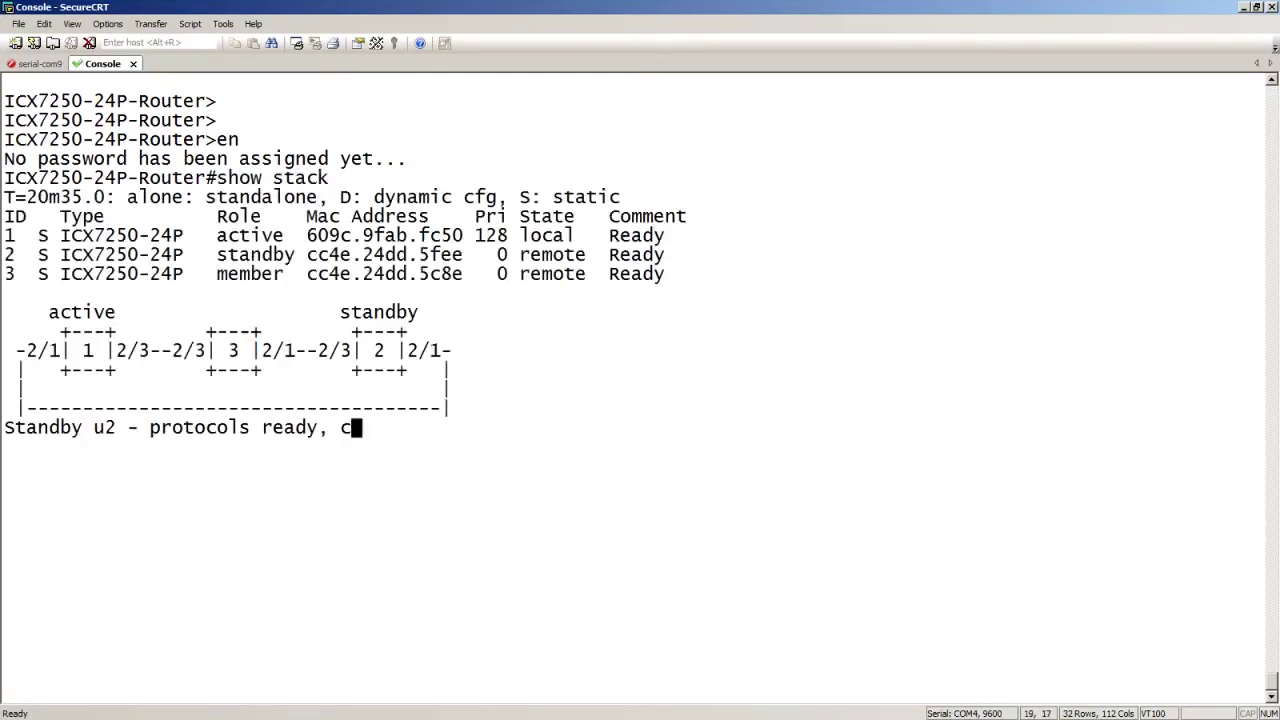
pyautogui.press('Return')
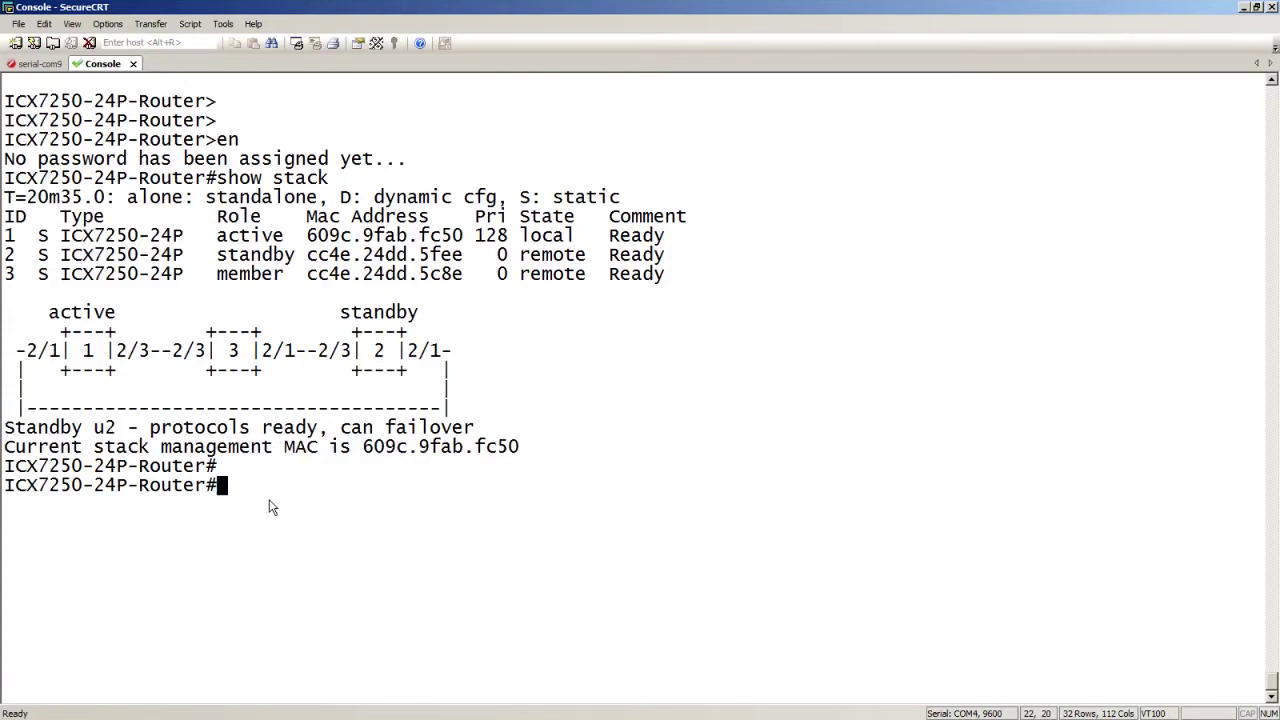
# - Copy the primary image SPR08060.bin to secondary flash on all units with 'copy flash flash sec'
pyautogui.write('copyu')
pyautogui.press('BackSpace')
pyautogui.press('BackSpace')
pyautogui.write('y flash flash ')
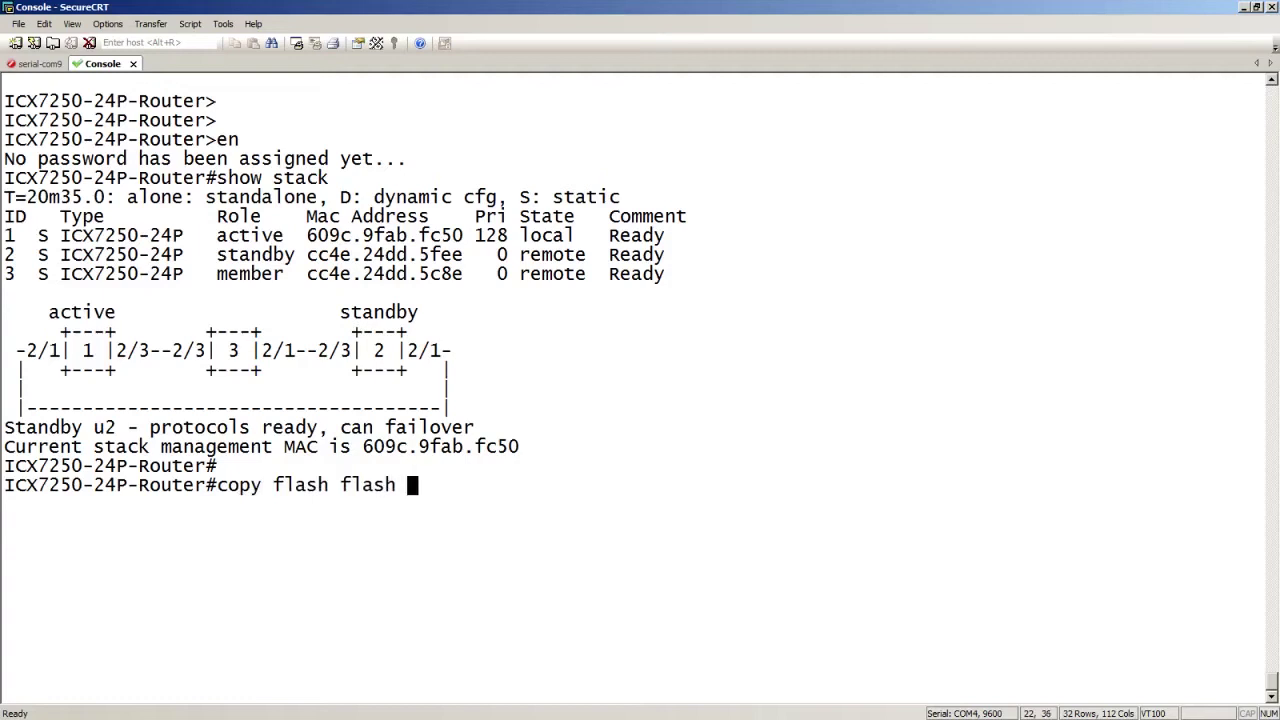
pyautogui.write('sec')
pyautogui.press('Return')
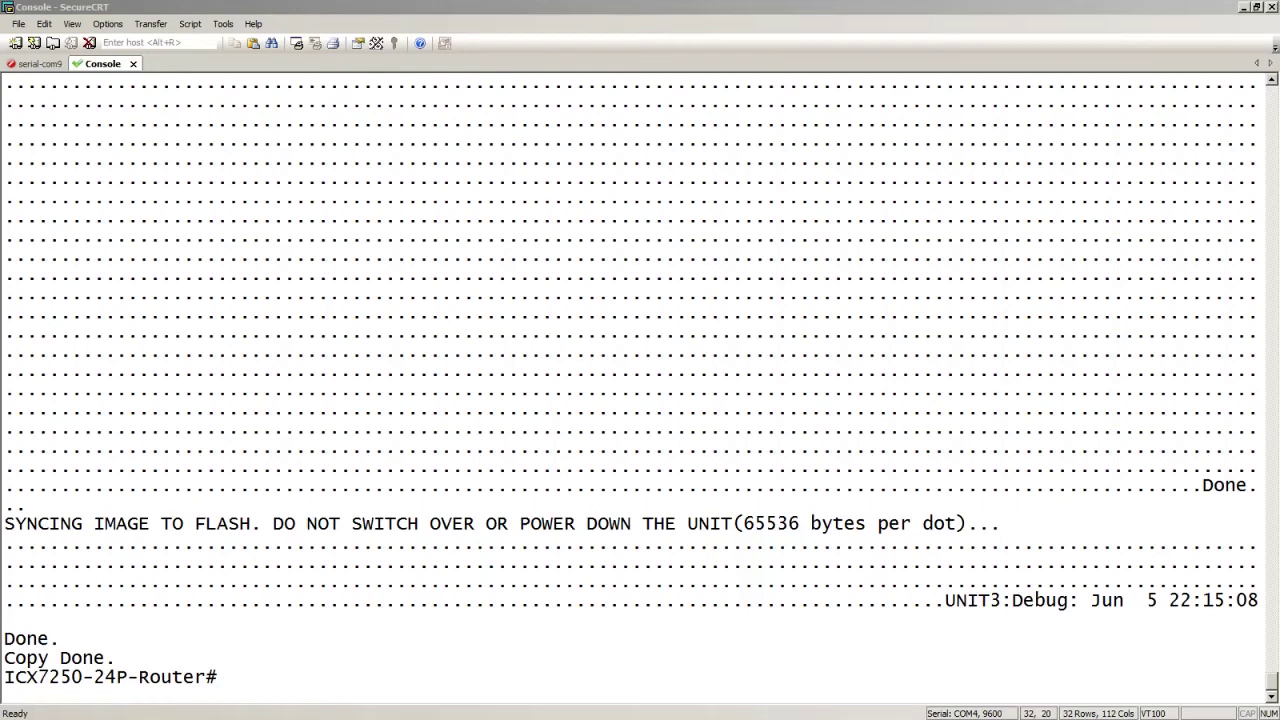
pyautogui.press('Return')
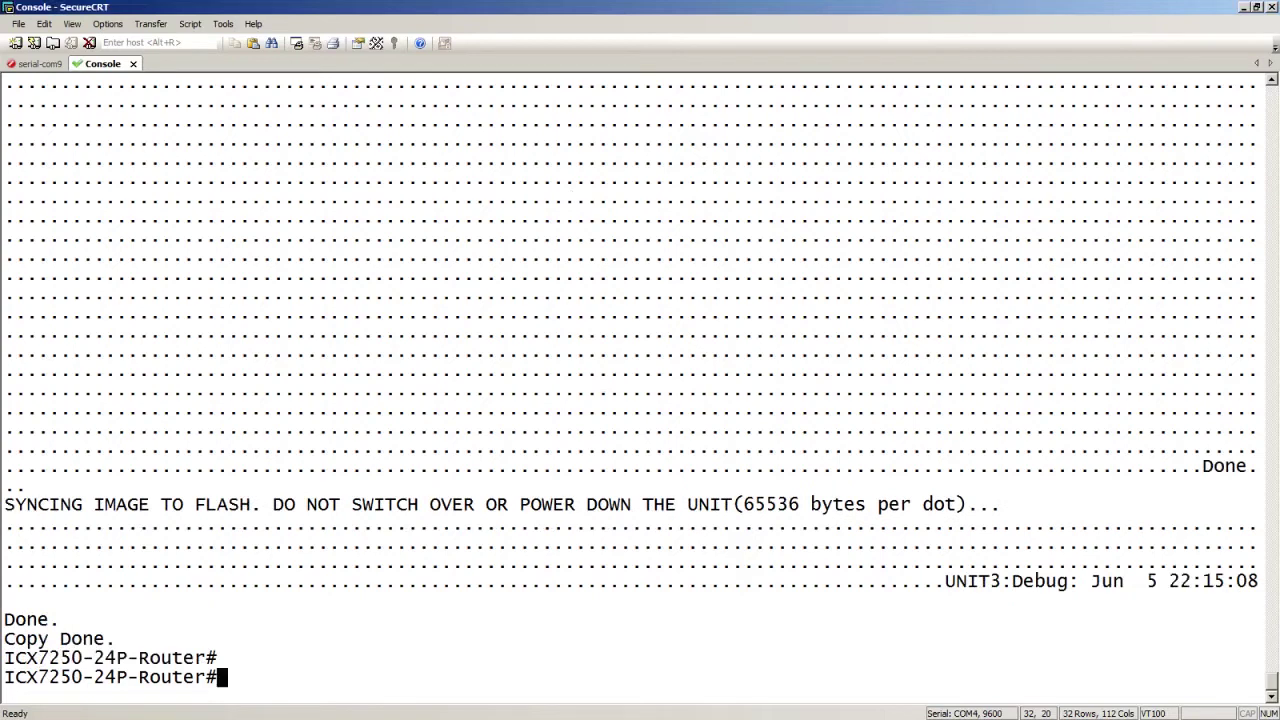
# - Run 'copy tftp flash 192.168.1.18 SPR08060a.bin pri' to download the new image into primary flash
pyautogui.write('copy tftp flash')
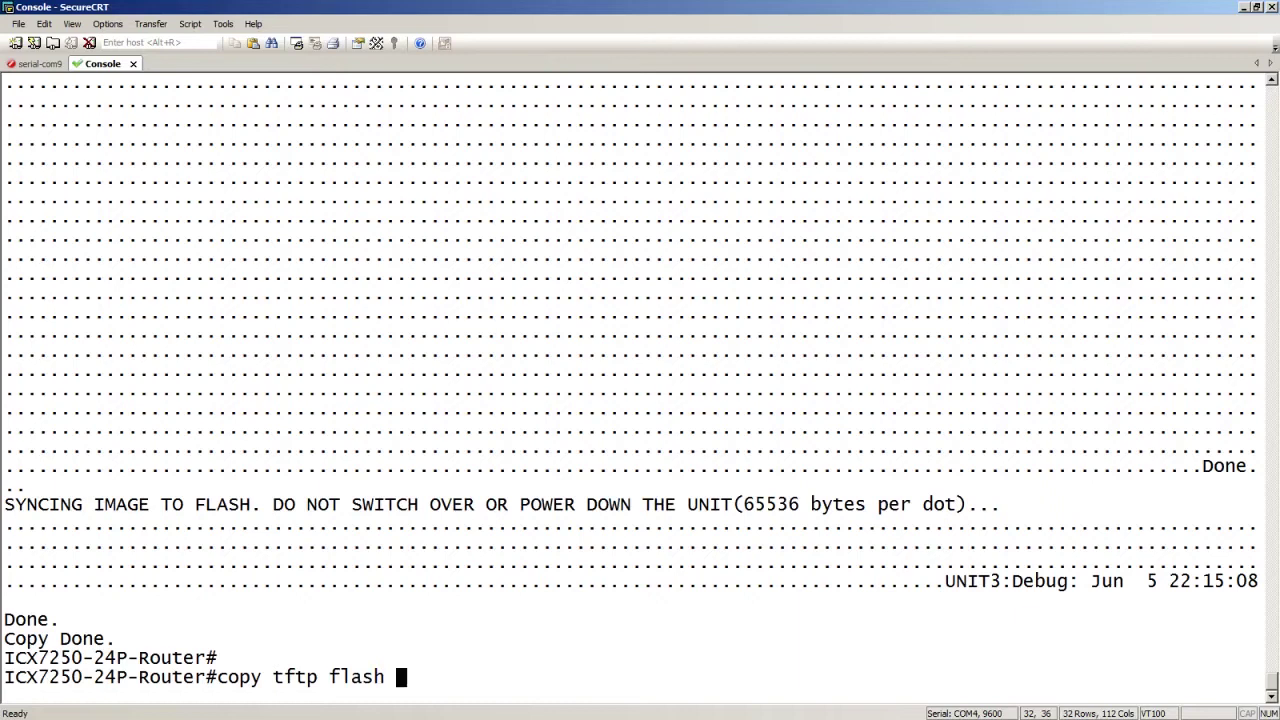
pyautogui.write(' 192.168.')
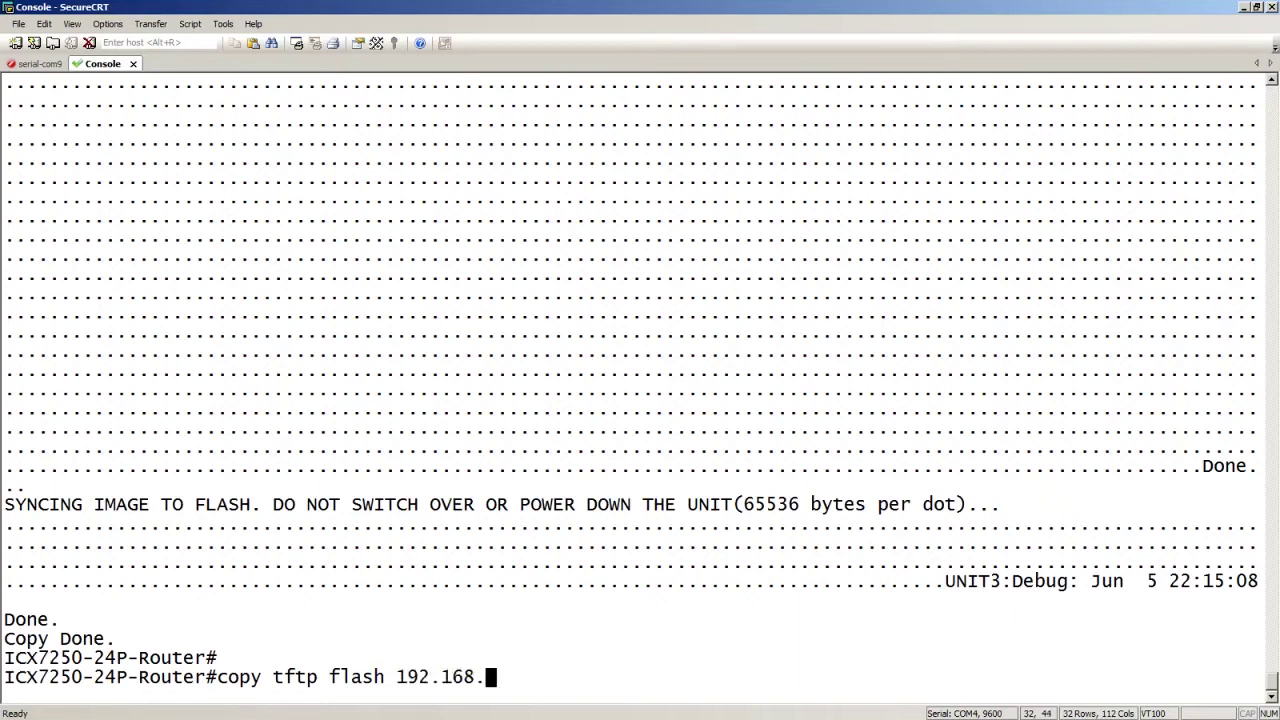
pyautogui.write('1.18 SPR')
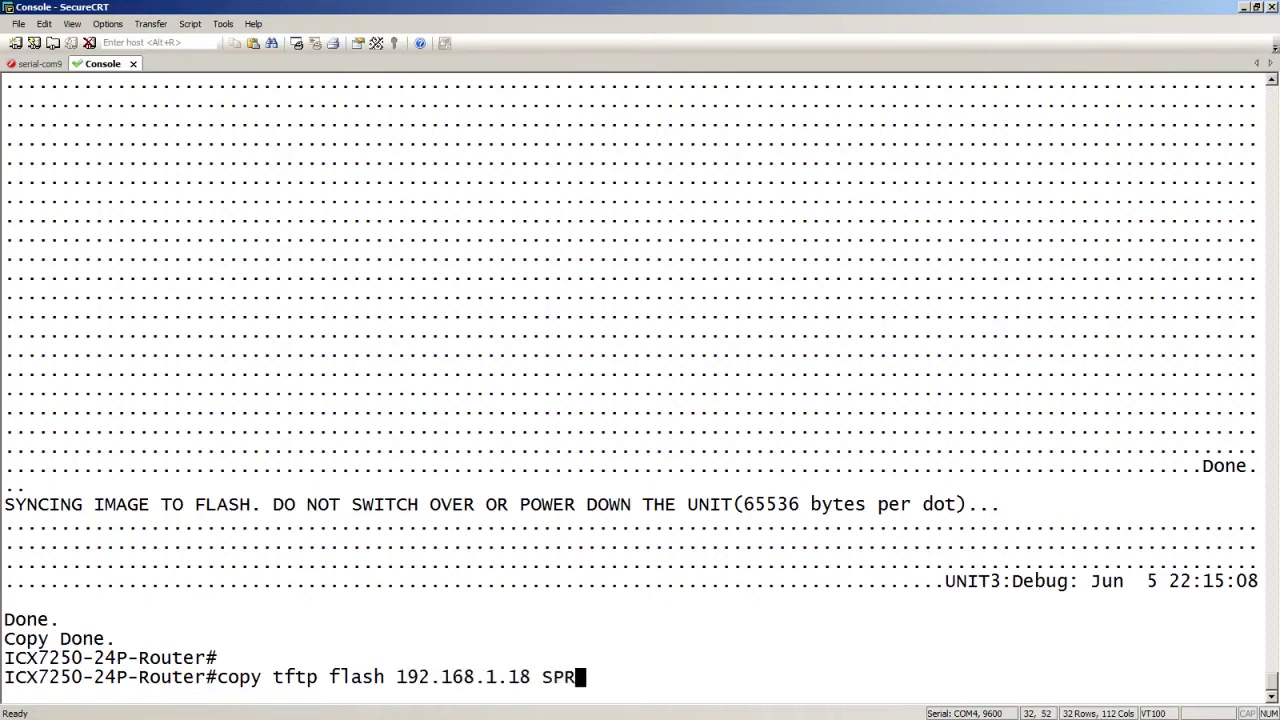
pyautogui.write('08060a.bin')
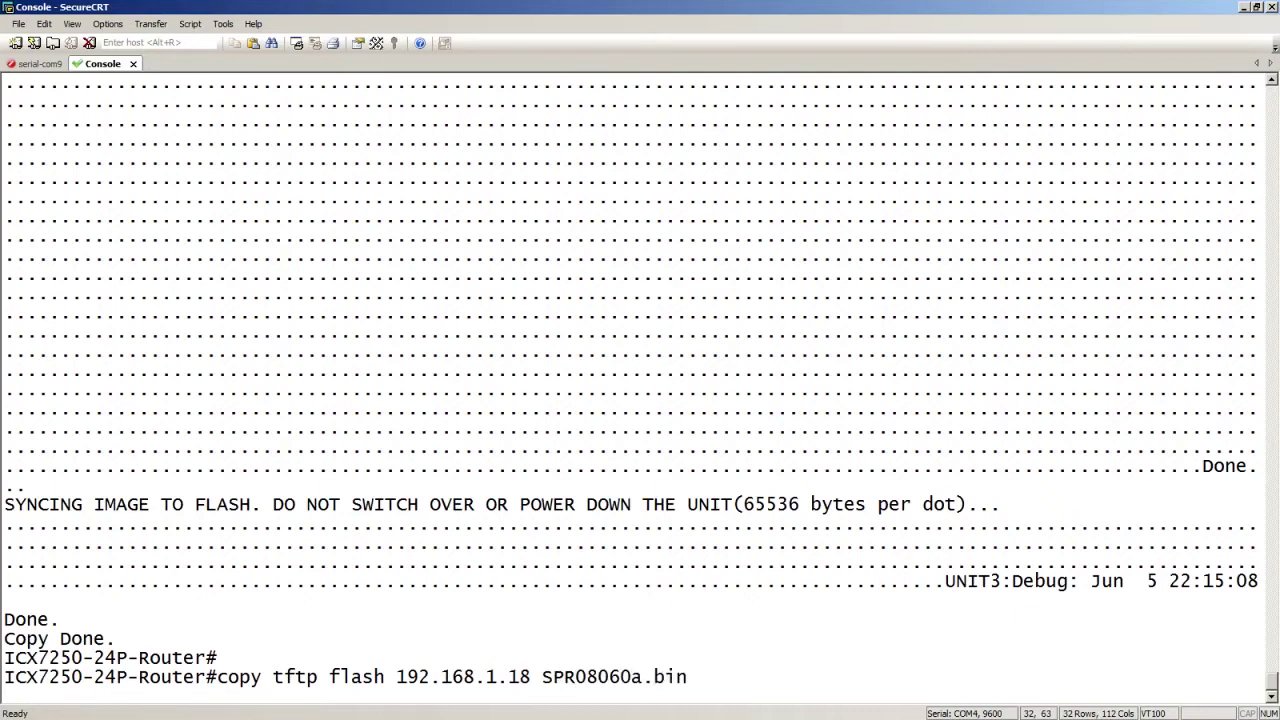
pyautogui.write(' pri')
pyautogui.press('Return')
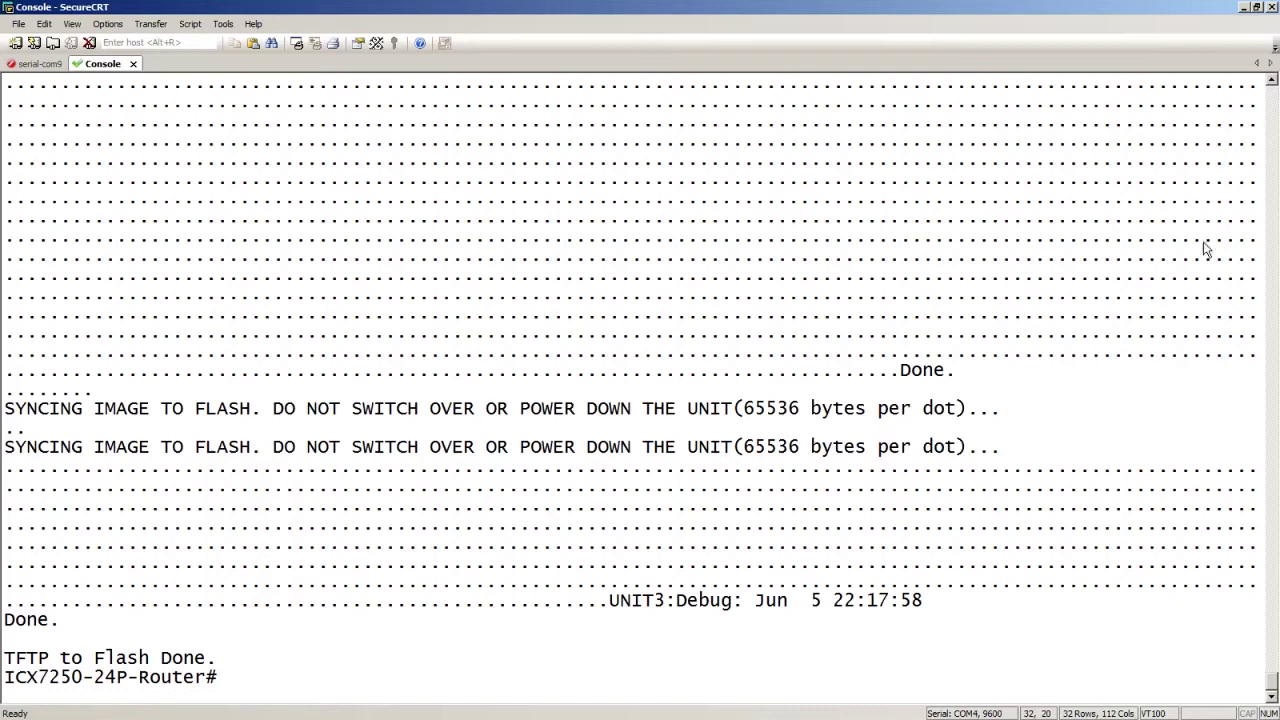
# - Run 'show issu sequence' to see the order: unit 2, then unit 3, then unit 1
pyautogui.write('show issu')
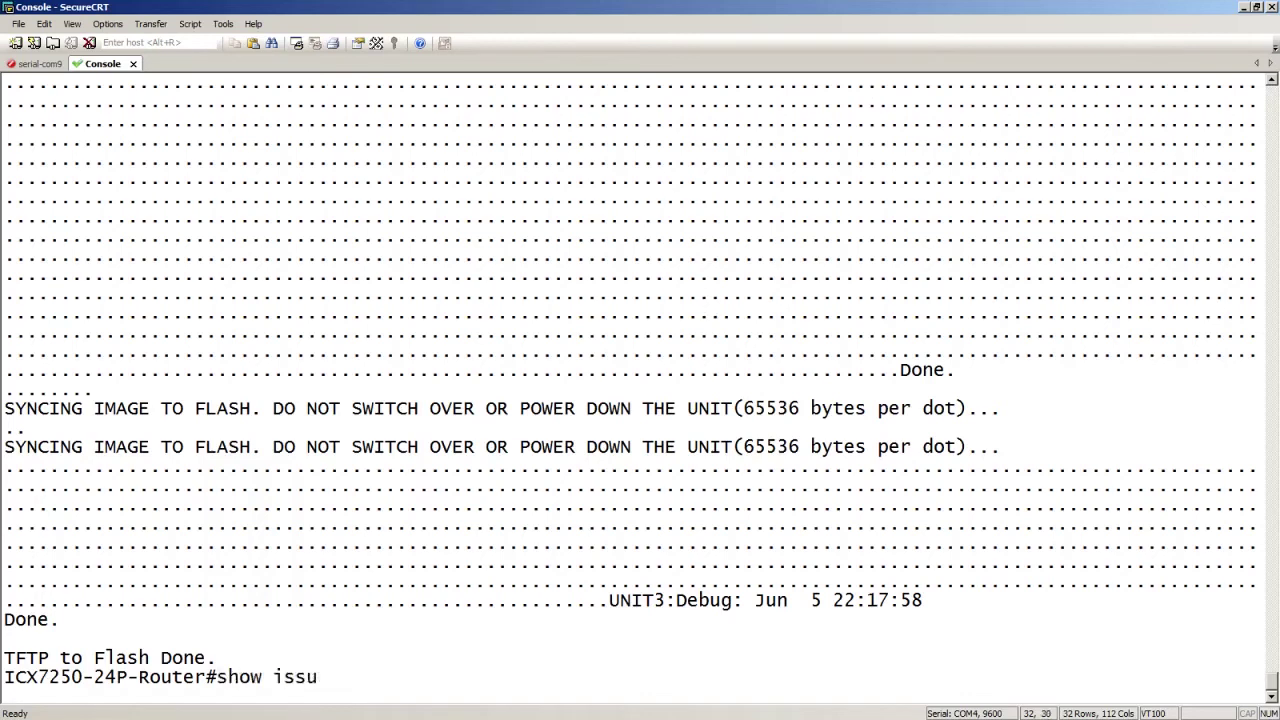
pyautogui.write(' sequence')
pyautogui.press('Return')
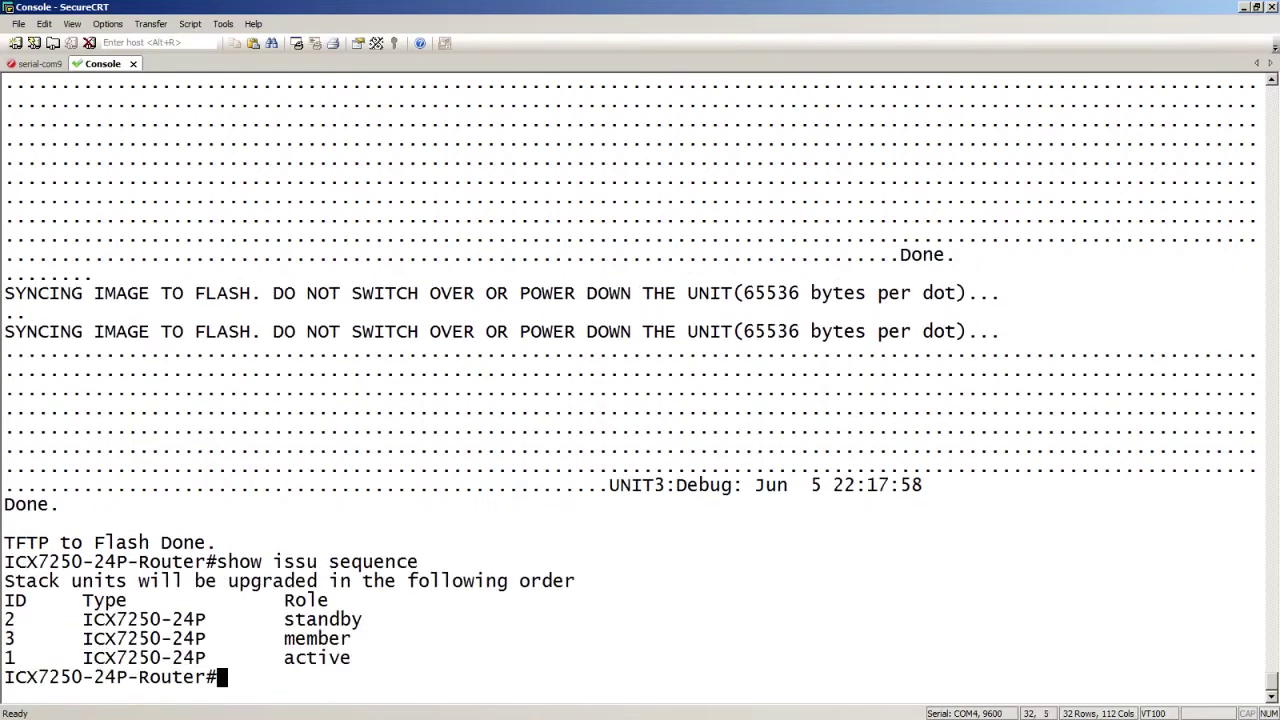
pyautogui.press('Return')
pyautogui.press('Return')
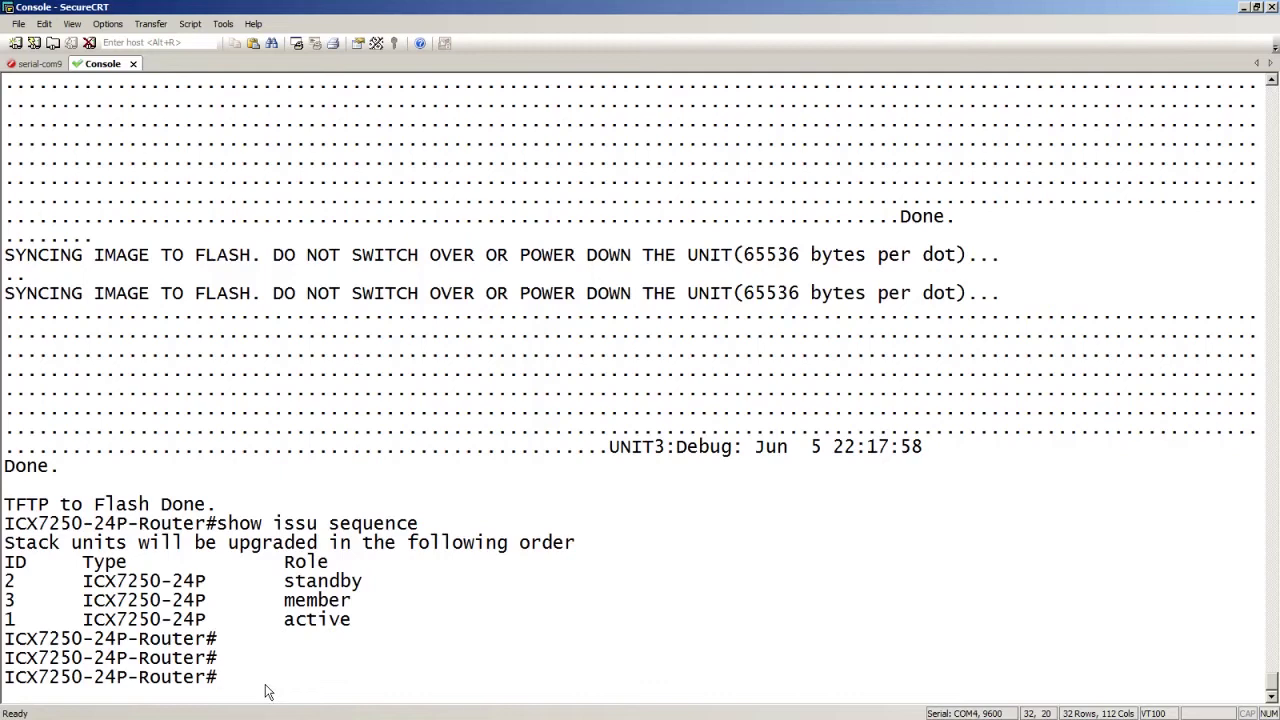
# - Run 'issu primary on-error reload-pri', fixing the on-error typo, then save the config with 'wr mem'
pyautogui.write('issu primary ')
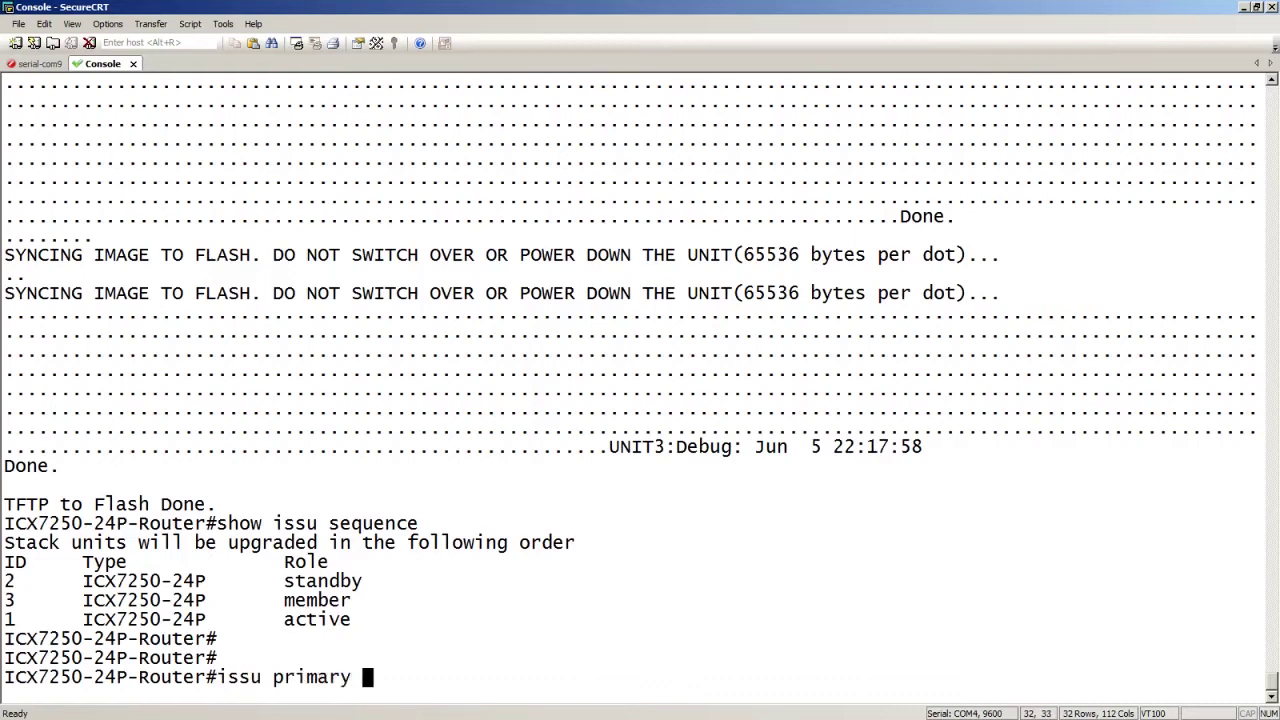
pyautogui.write('on-erroo')
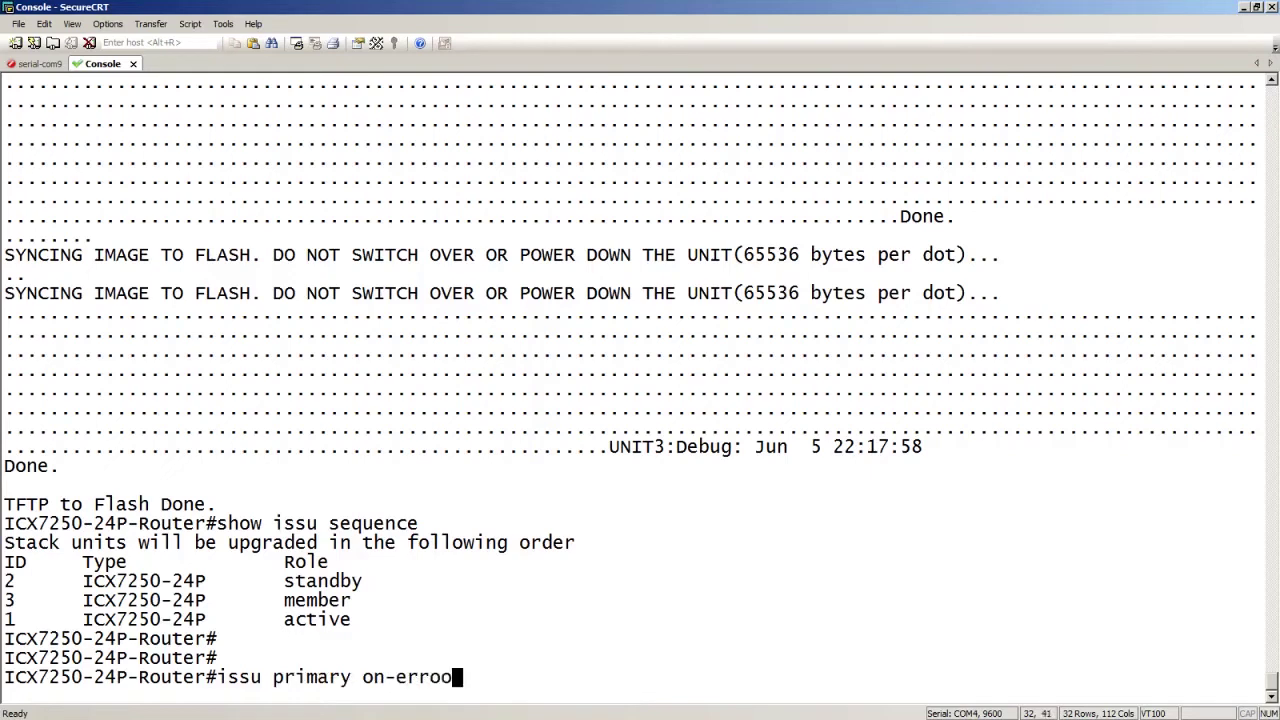
pyautogui.write('or reload-pri')
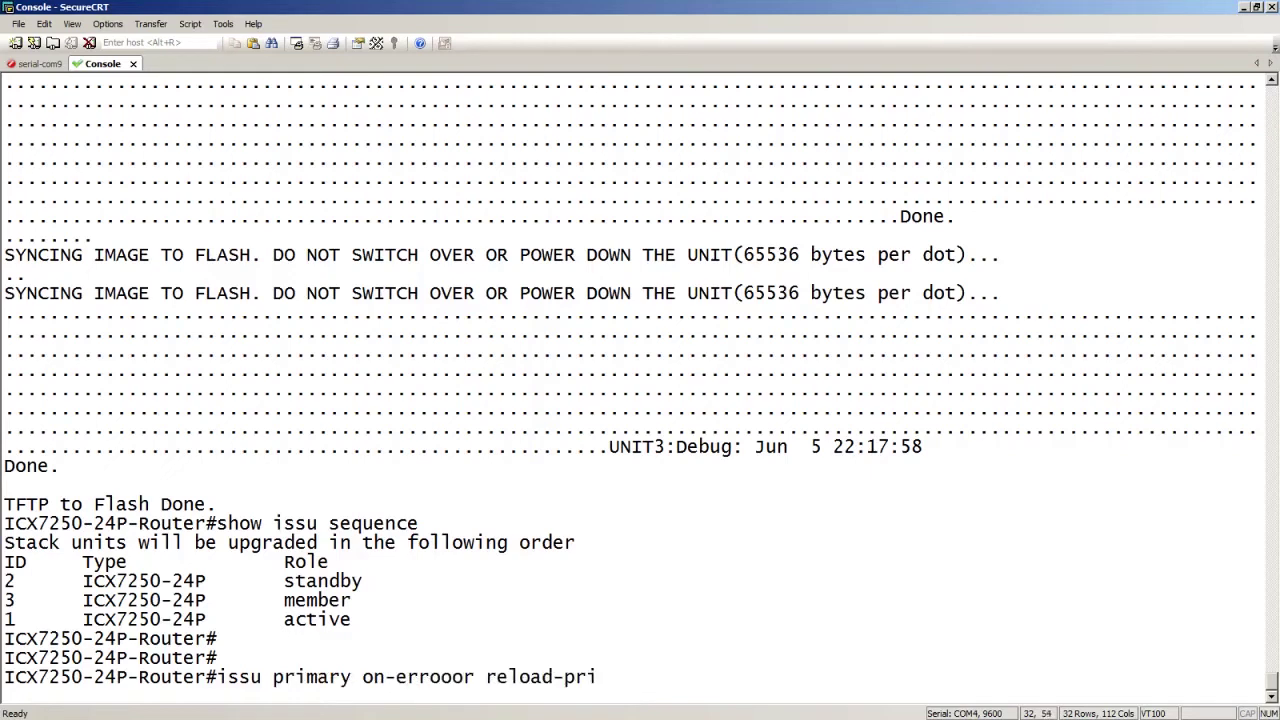
pyautogui.press('Return')
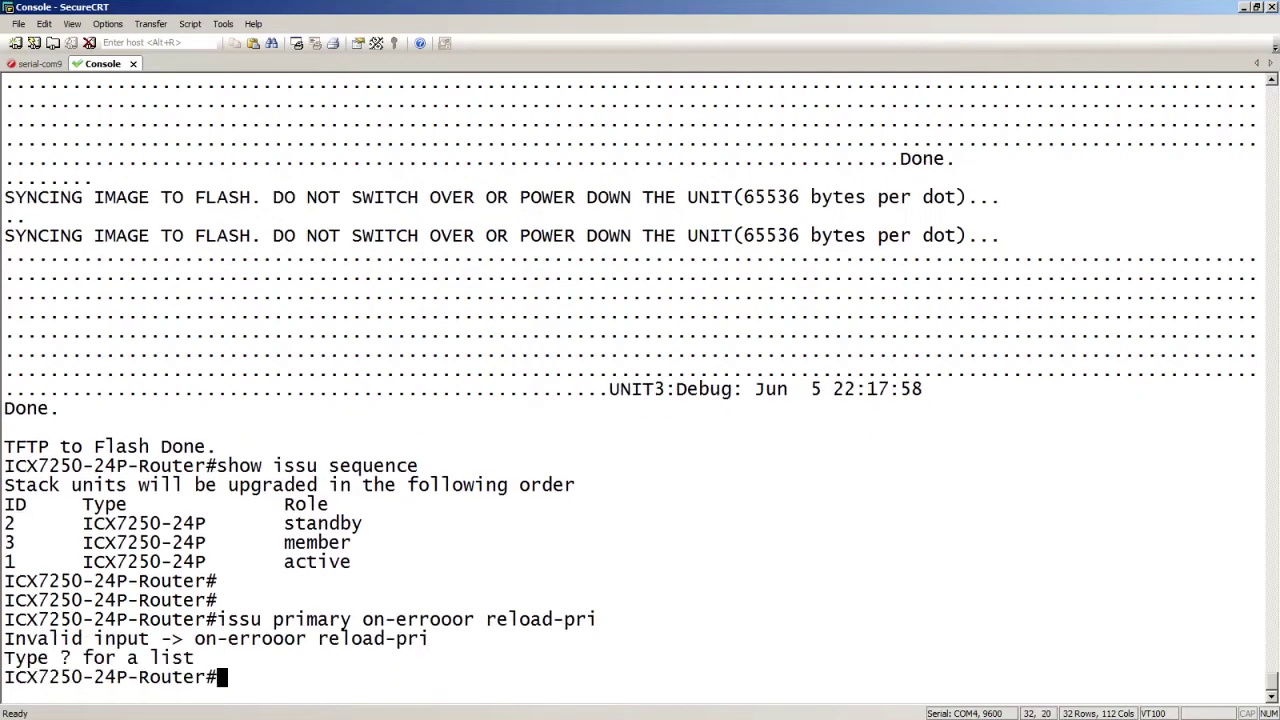
pyautogui.press('Up')
pyautogui.press('Left')
pyautogui.press('Left')
pyautogui.press('Left')
pyautogui.press('Left')
pyautogui.press('Left')
pyautogui.press('Left')
pyautogui.press('Left')
pyautogui.press('Left')
pyautogui.press('Left')
pyautogui.press('Left')
pyautogui.press('Right')
pyautogui.press('Right')
pyautogui.press('Right')
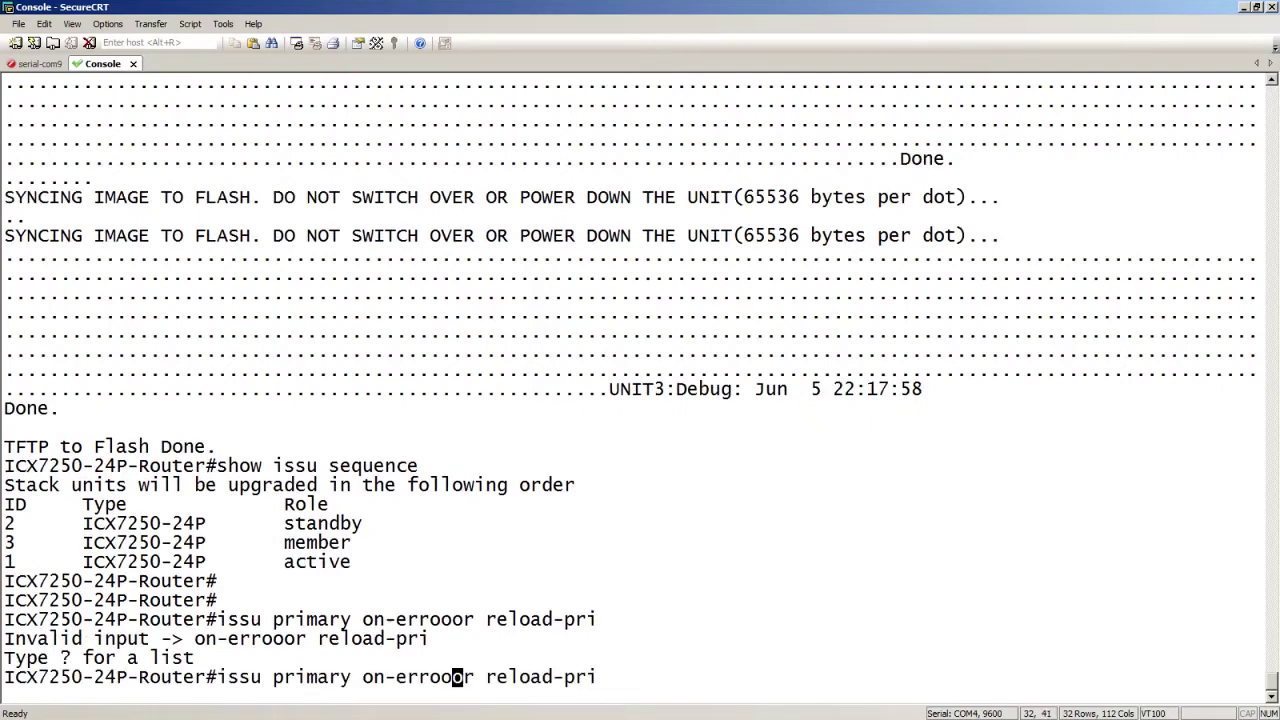
pyautogui.press('BackSpace')
pyautogui.press('BackSpace')
pyautogui.press('Return')
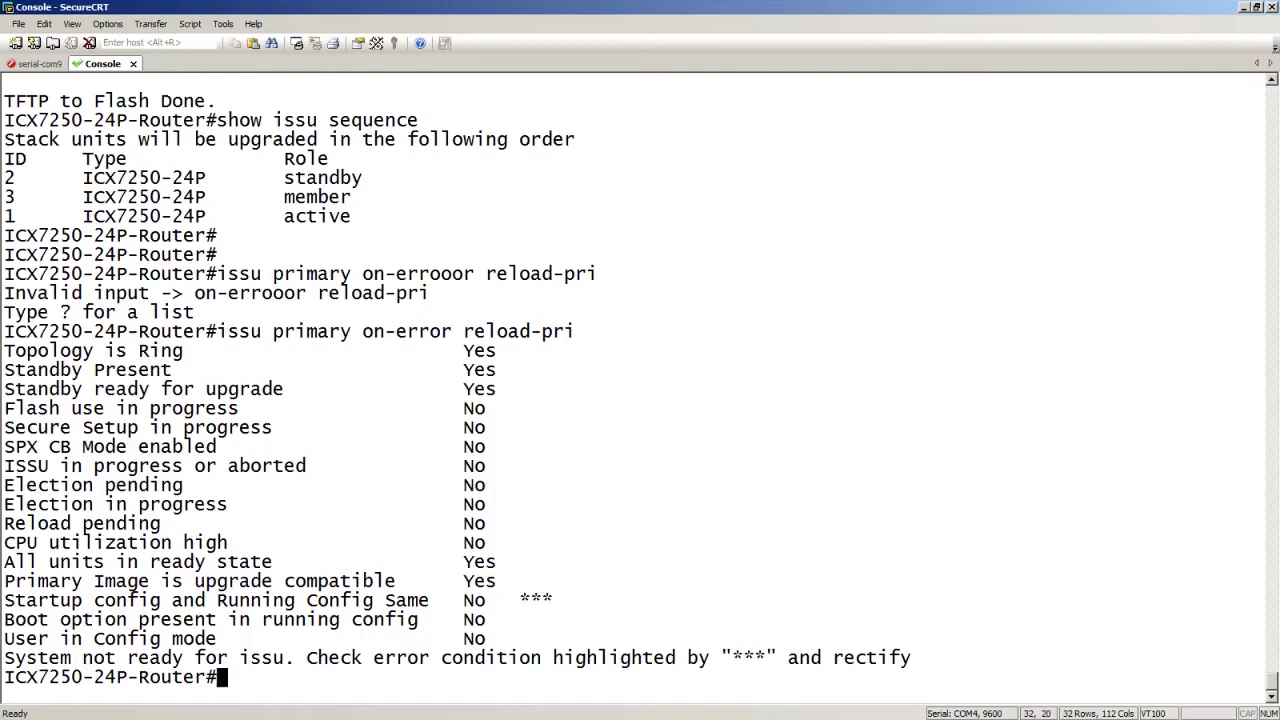
pyautogui.write('wr mem')
pyautogui.press('Return')
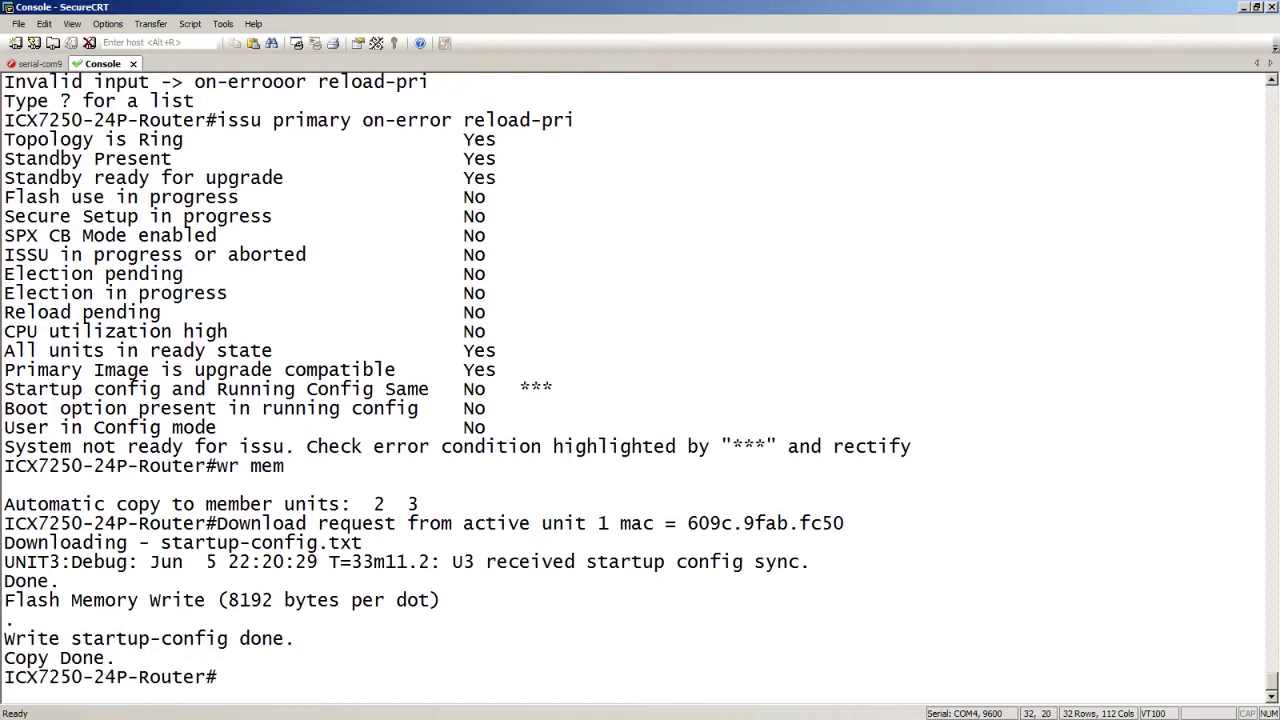
# - Rerun 'issu primary on-error reload-pri' and answer 'y' to create the upgrade task
pyautogui.press('Up')
pyautogui.press('Up')
pyautogui.press('Return')
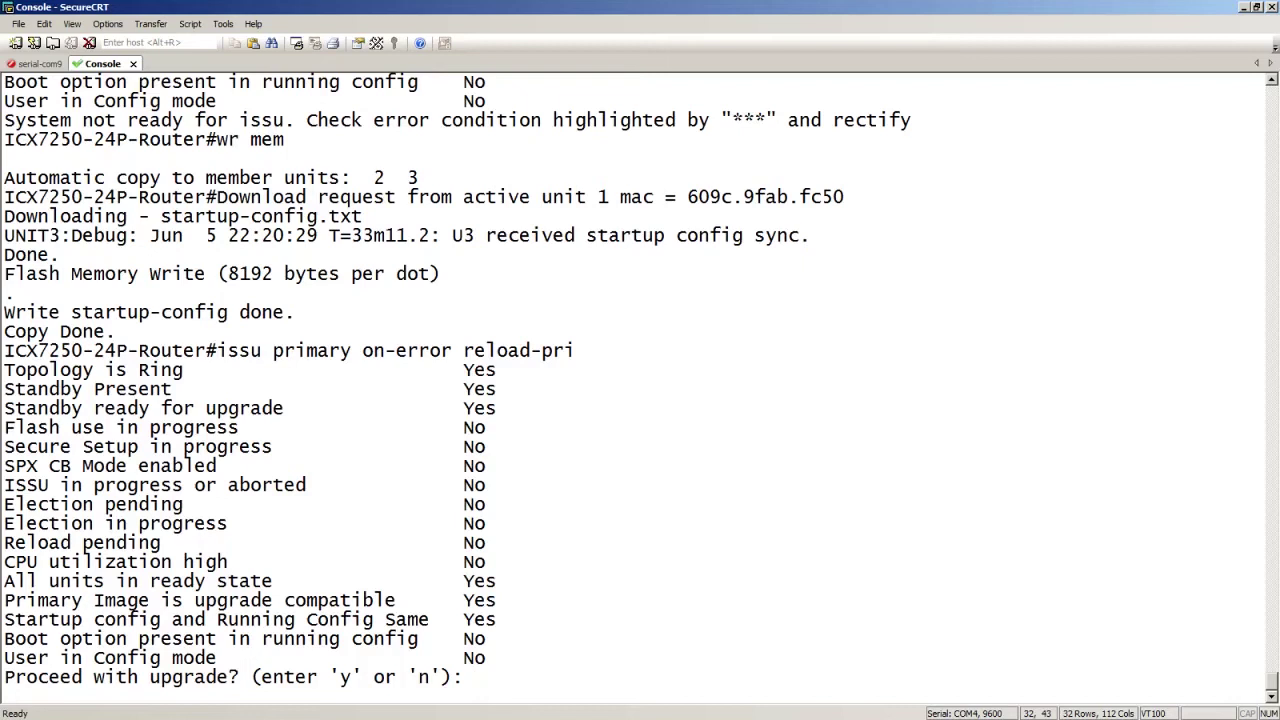
pyautogui.write('y')
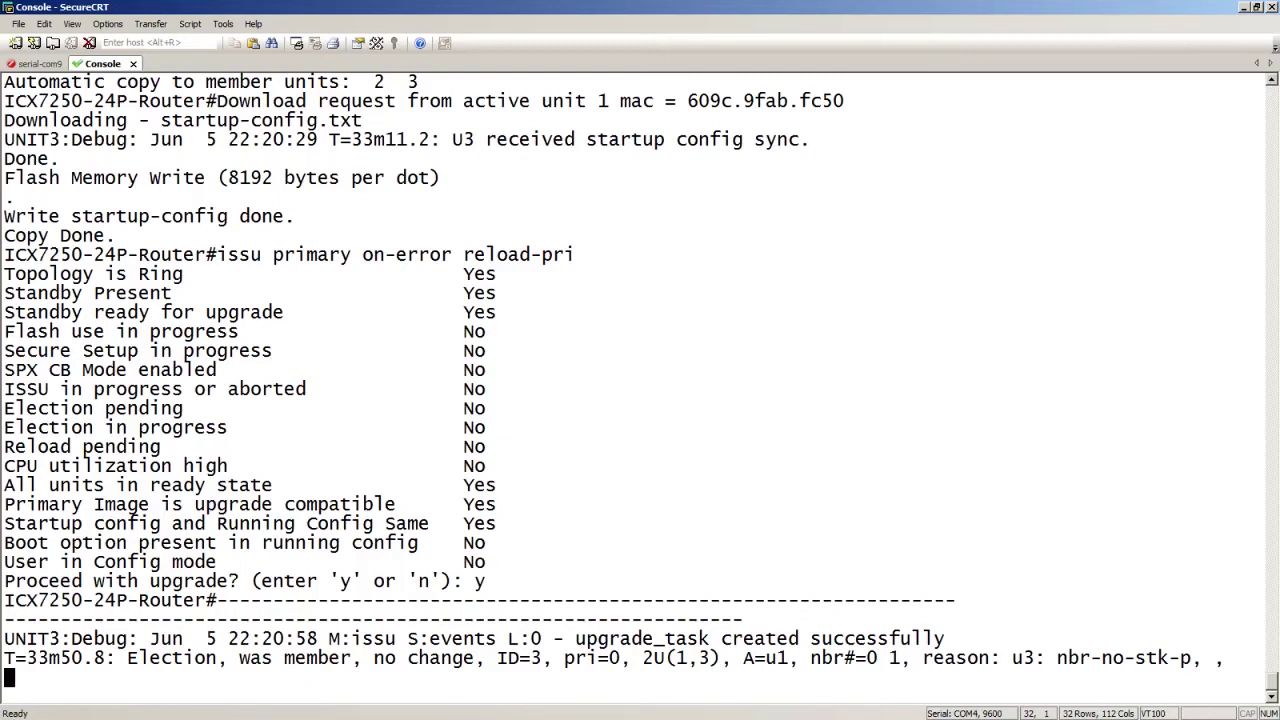
pyautogui.press('Return')
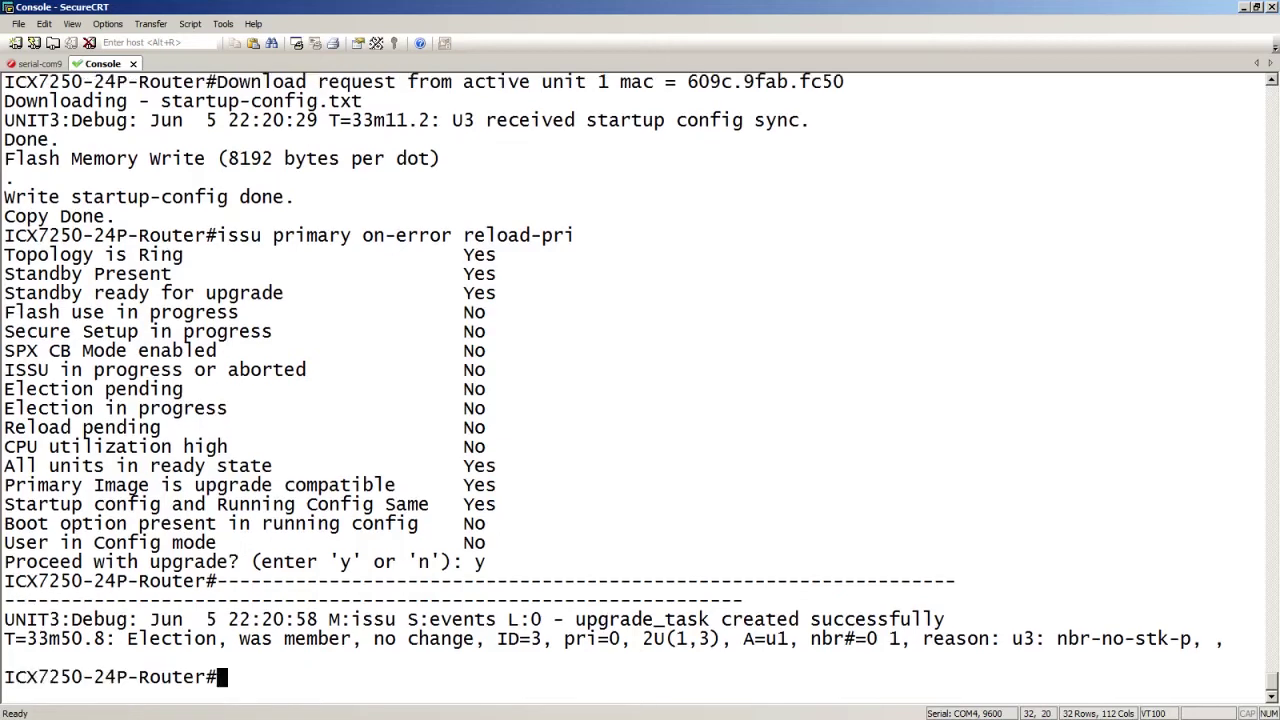
# - Run 'show issu status' twice until unit 2 reports upgrade complete
pyautogui.write('show issu status')
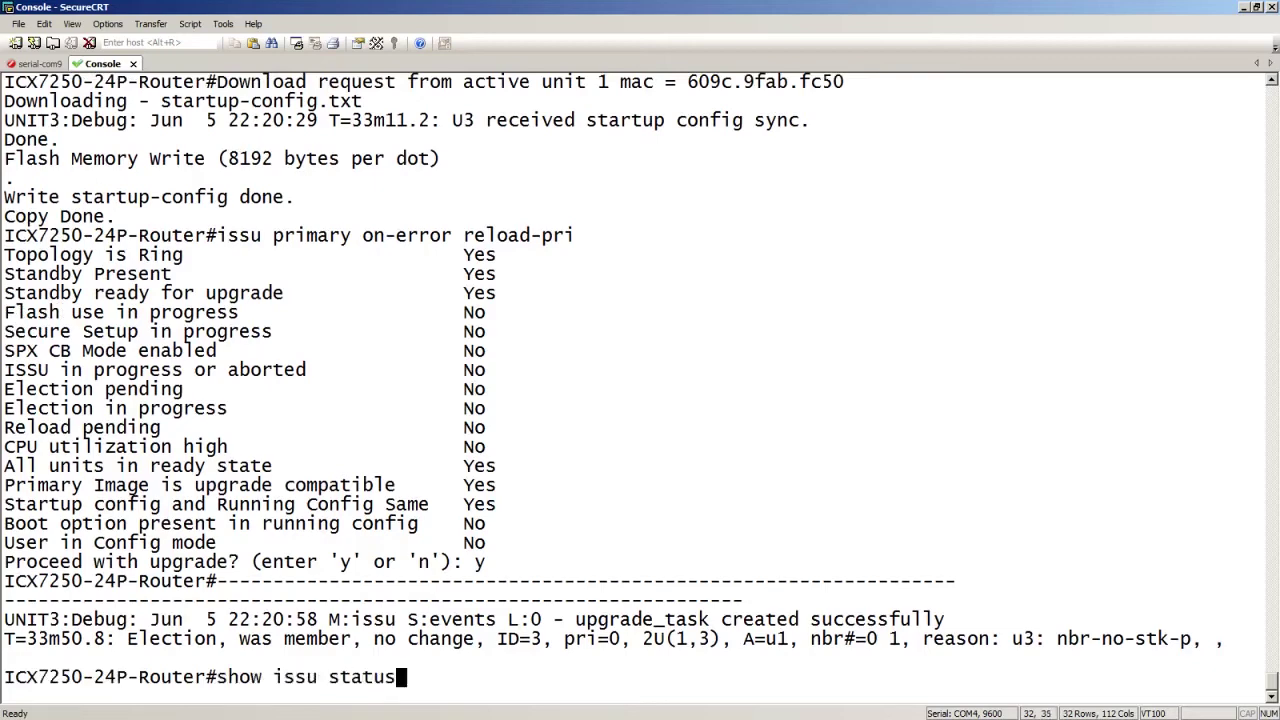
pyautogui.press('Return')
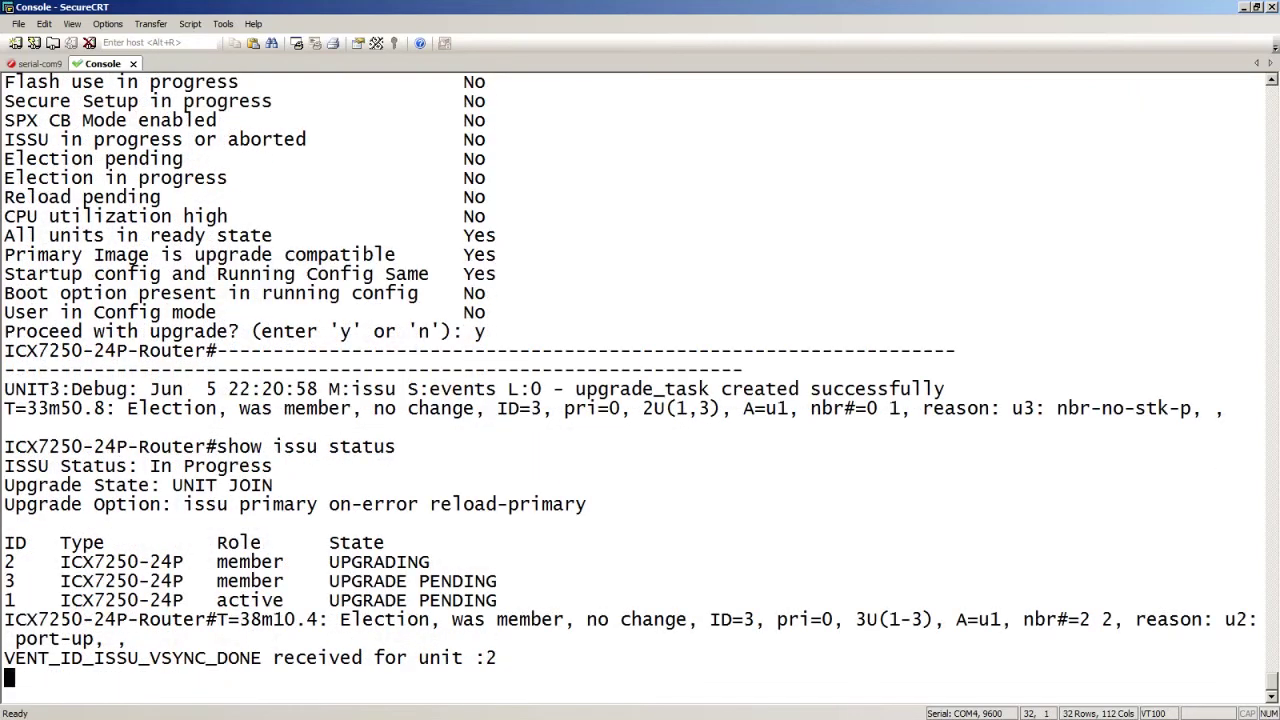
pyautogui.press('Return')
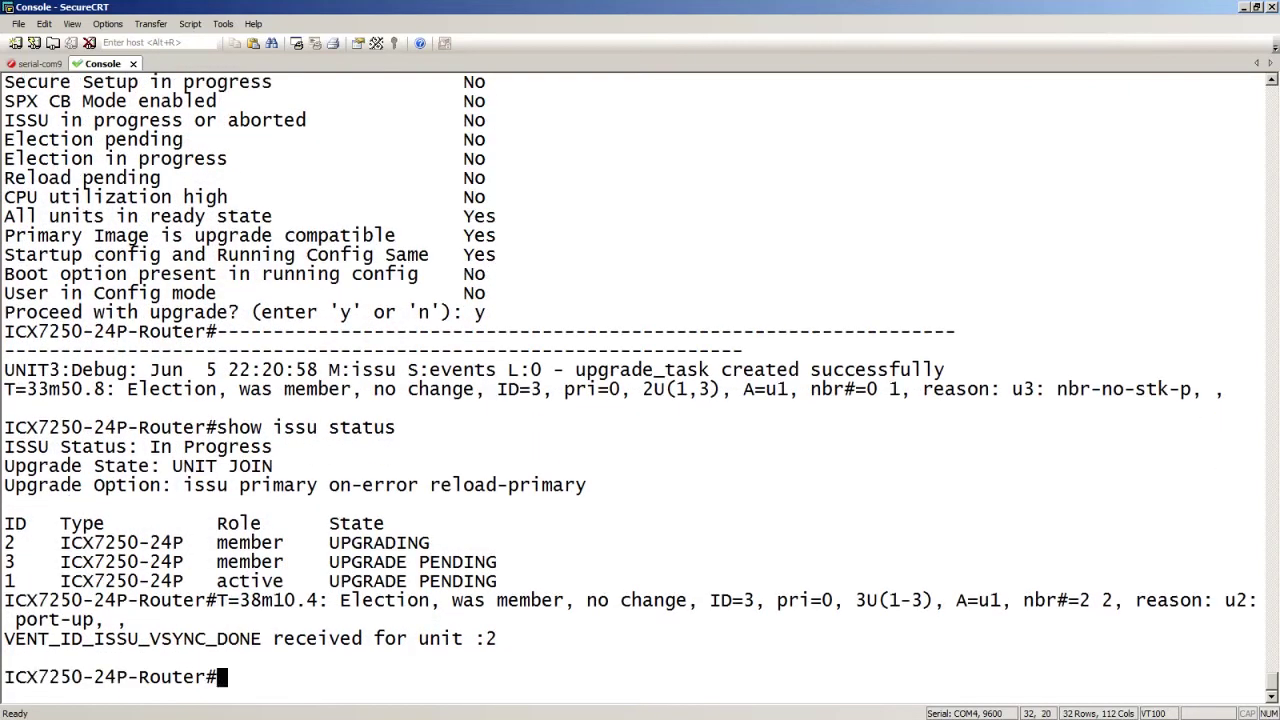
pyautogui.press('Return')
pyautogui.press('Up')
pyautogui.press('Return')
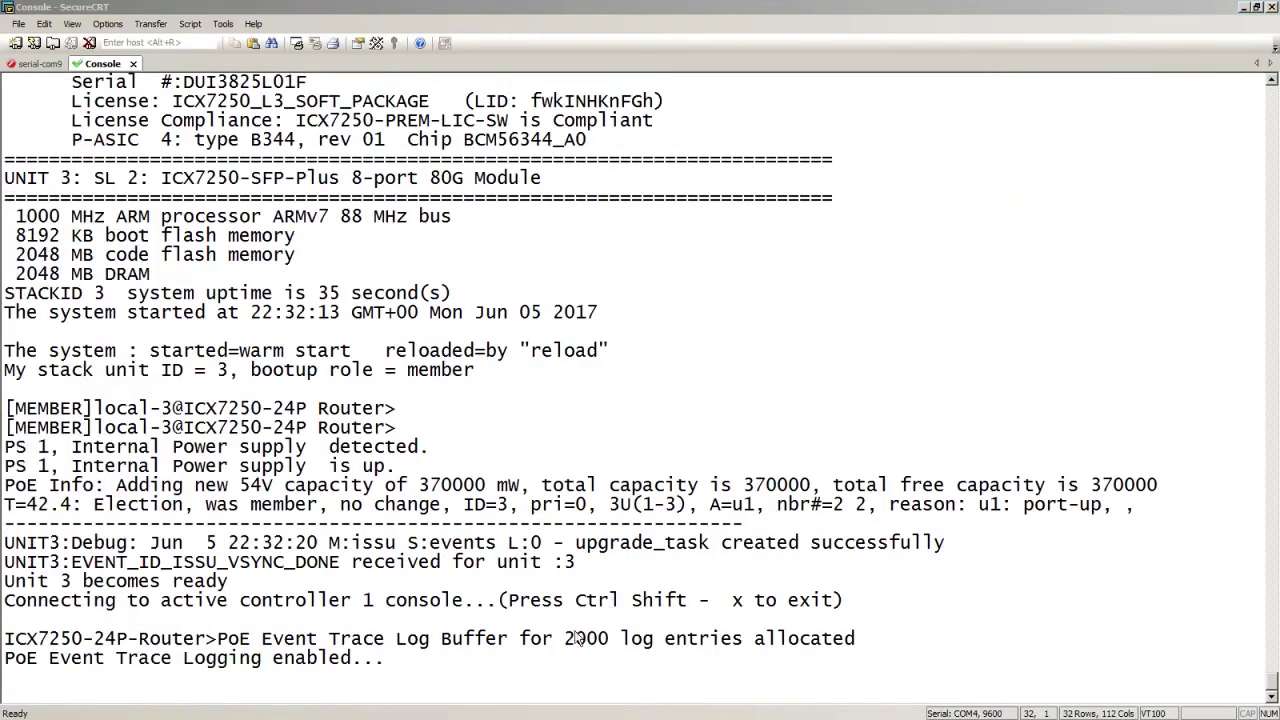
# - Re-enter privileged mode and run 'show issu status', showing units 2 and 3 complete and unit 2 taking over
pyautogui.press('Return')
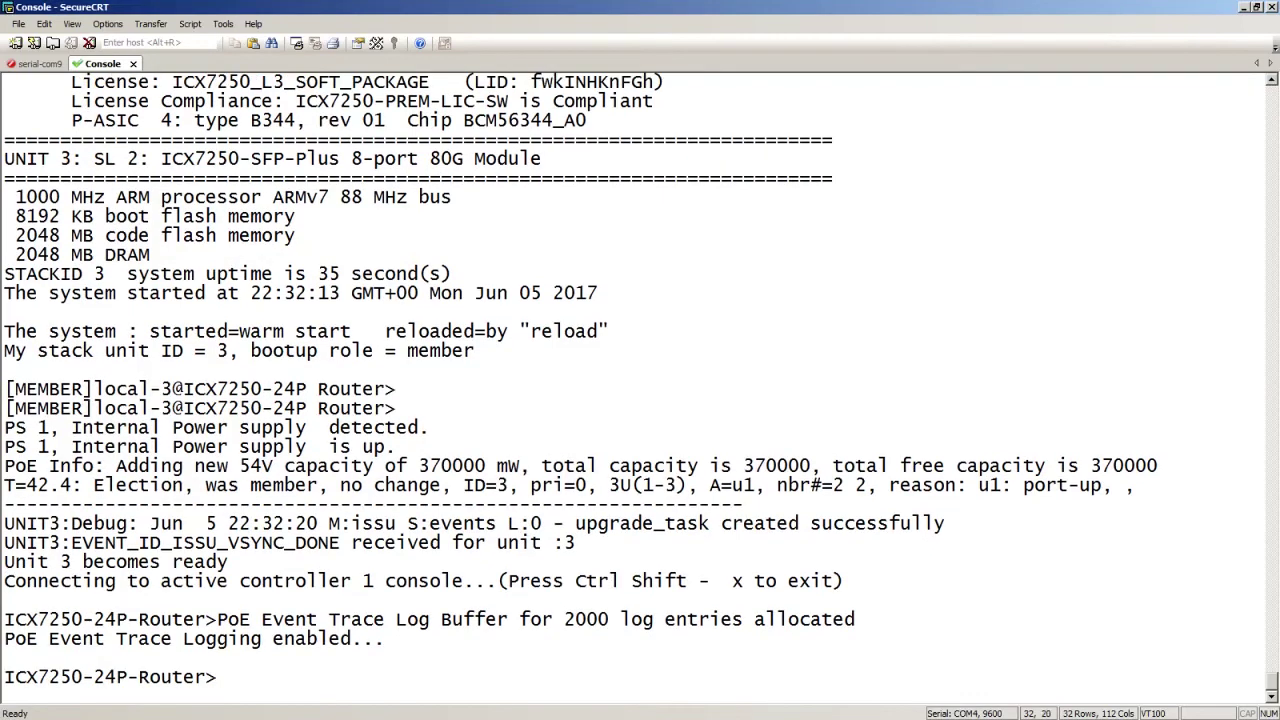
pyautogui.write('en')
pyautogui.press('Return')
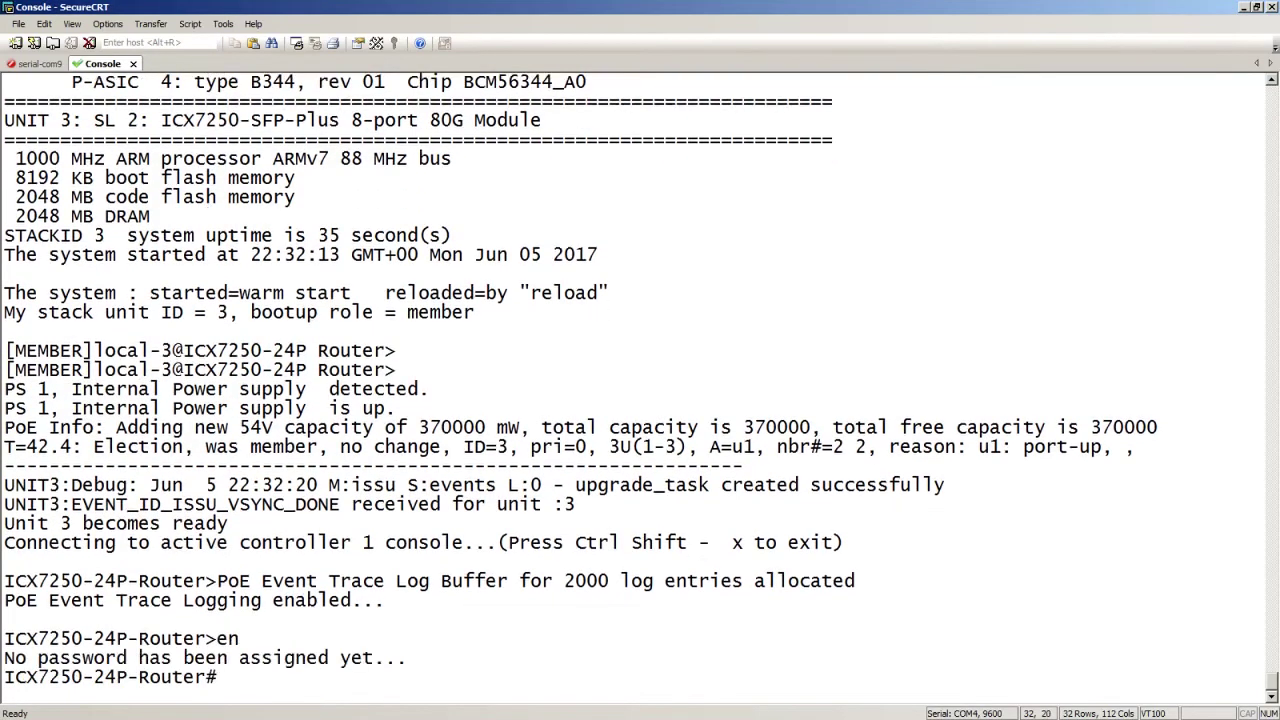
pyautogui.write('show issu')
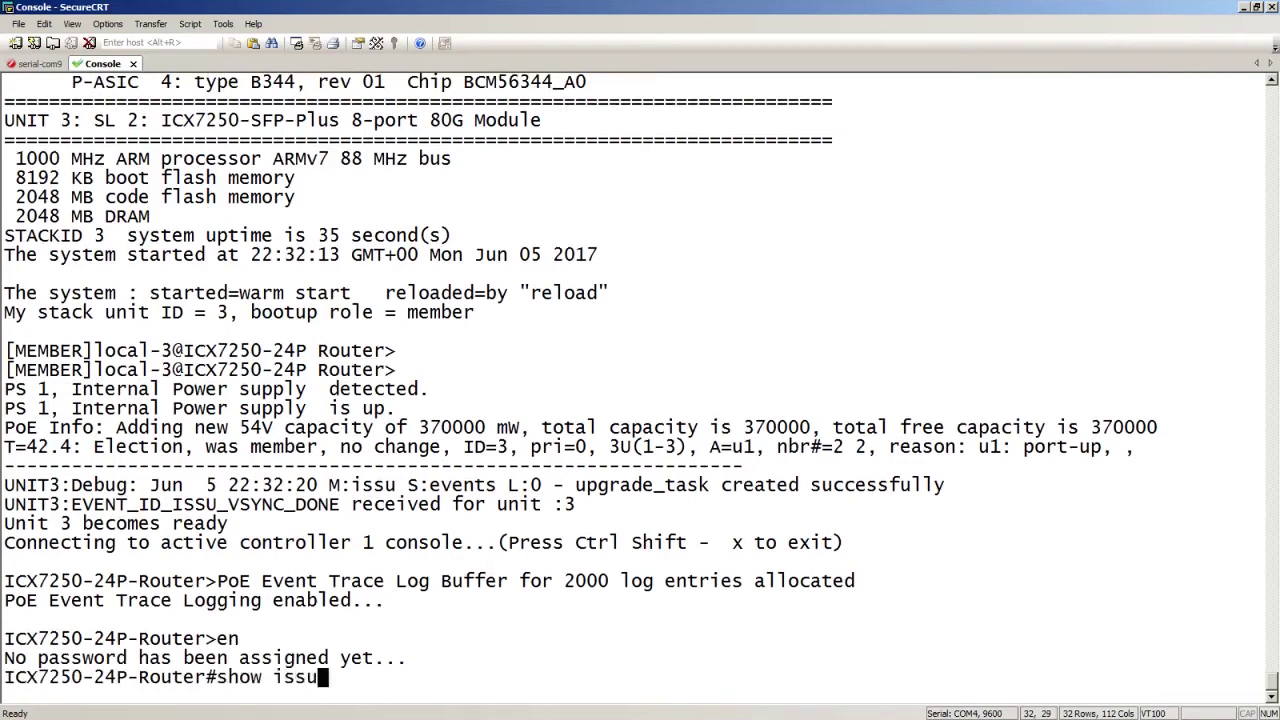
pyautogui.write(' status')
pyautogui.press('Return')
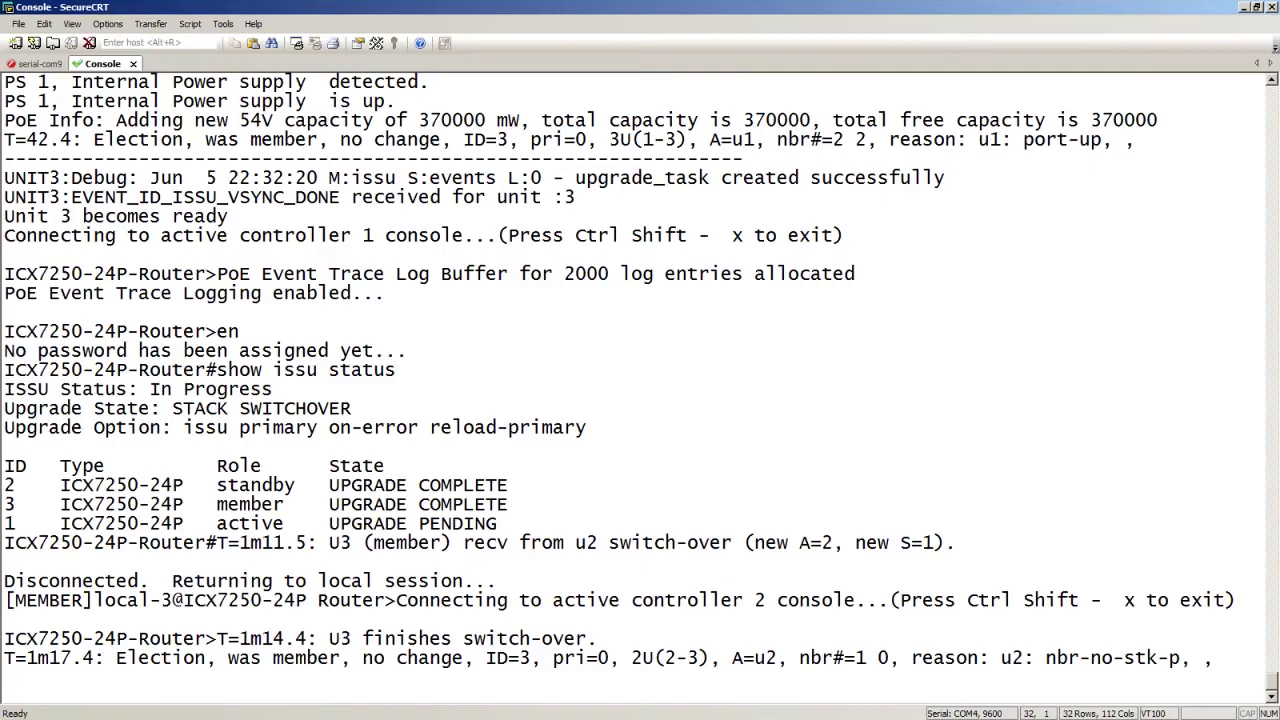
pyautogui.press('Return')
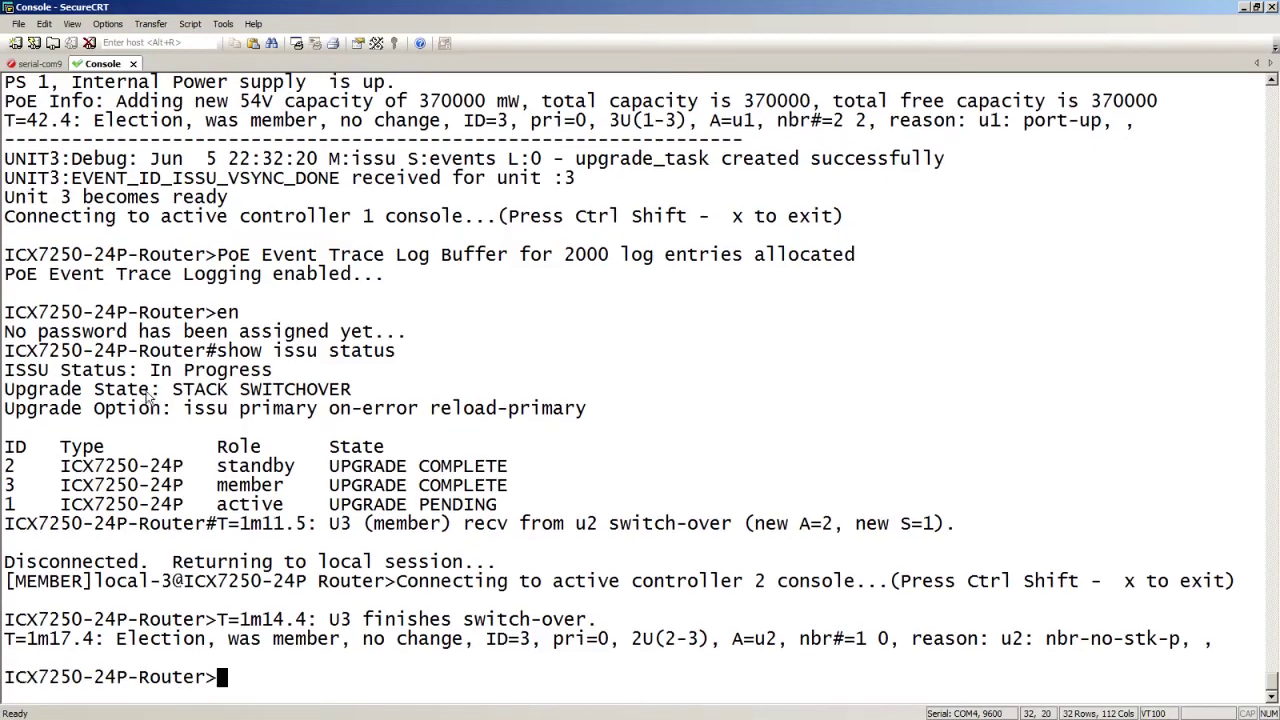
# - On the new active unit 2, enter privileged mode and run 'show issu status' again
pyautogui.press('Return')
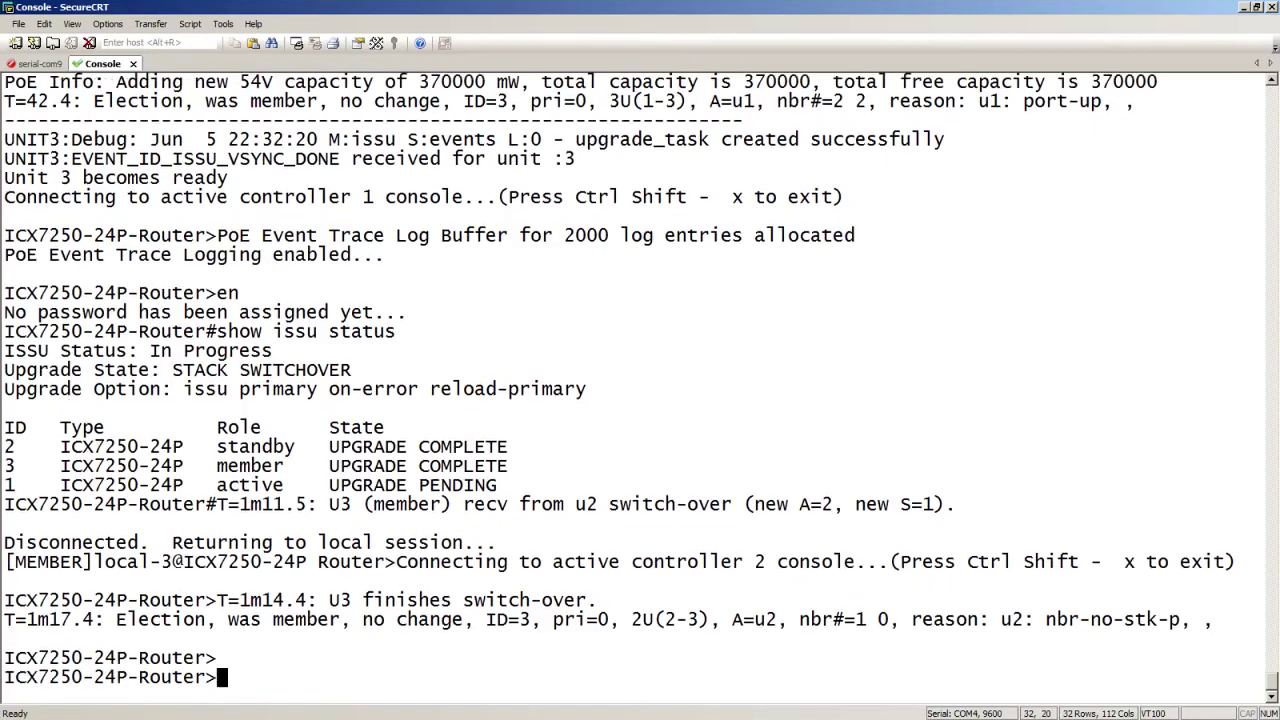
pyautogui.write('en')
pyautogui.press('Return')
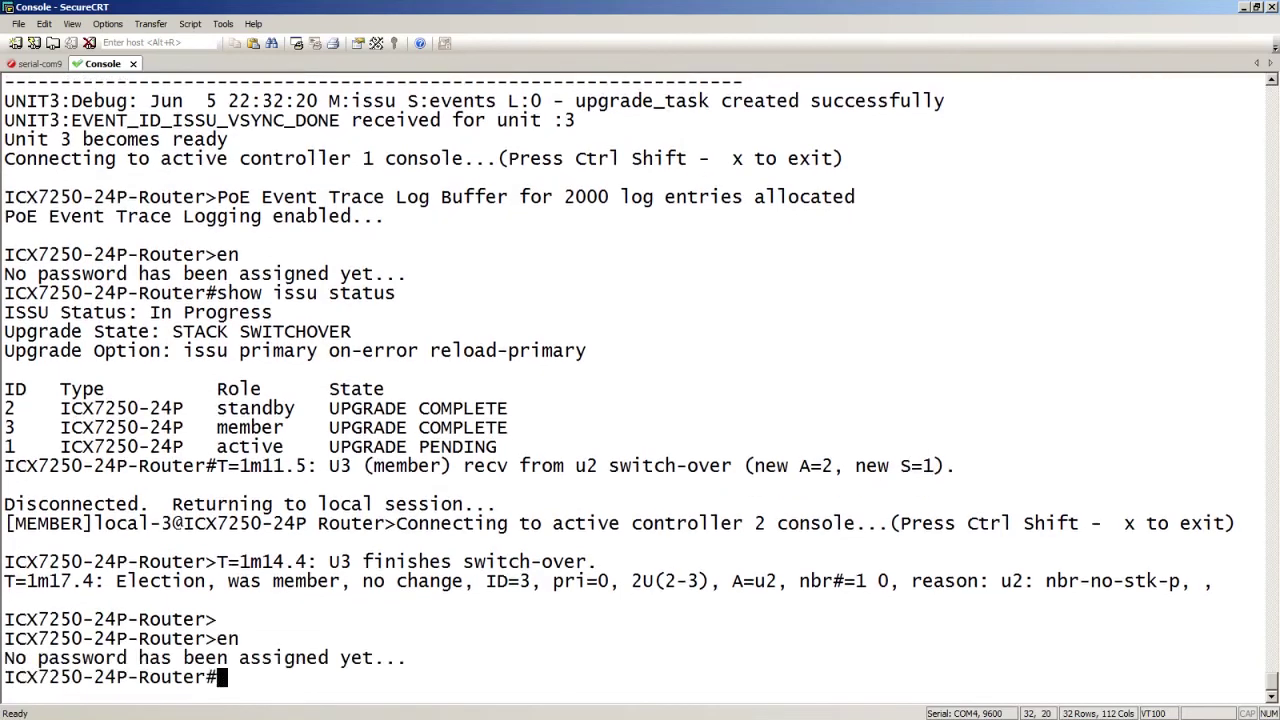
pyautogui.write('show is')
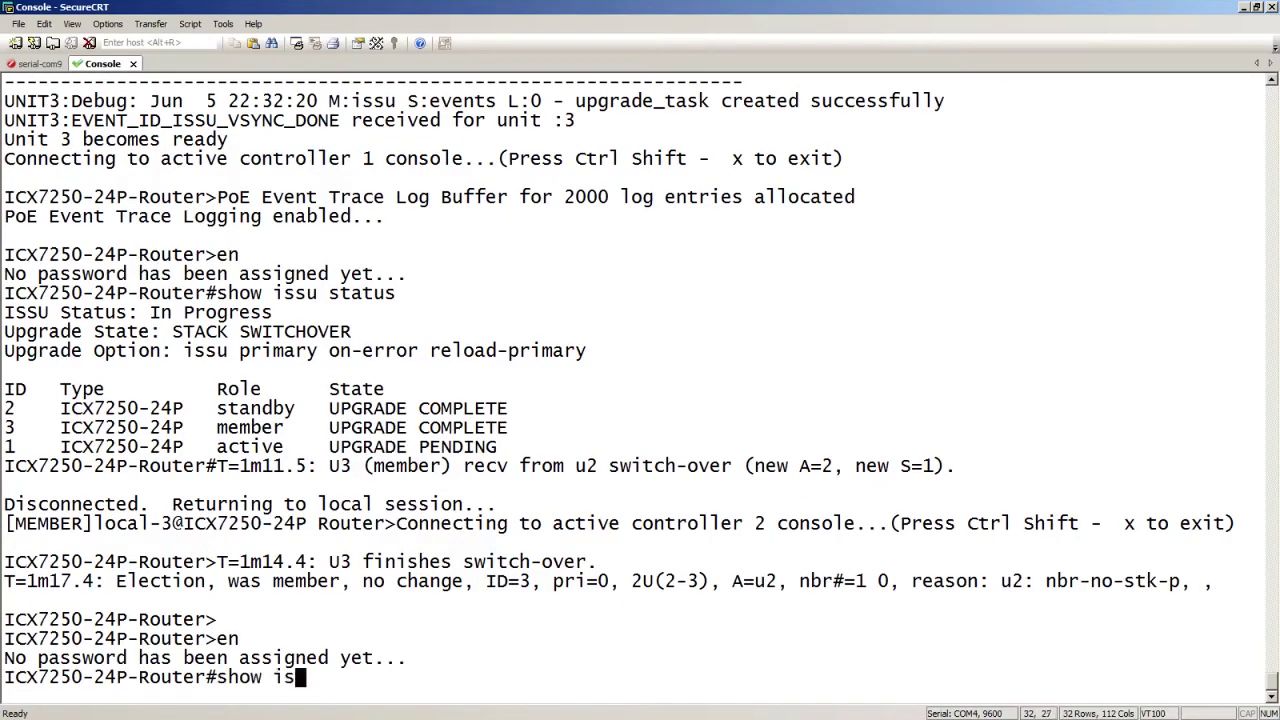
pyautogui.write('su status')
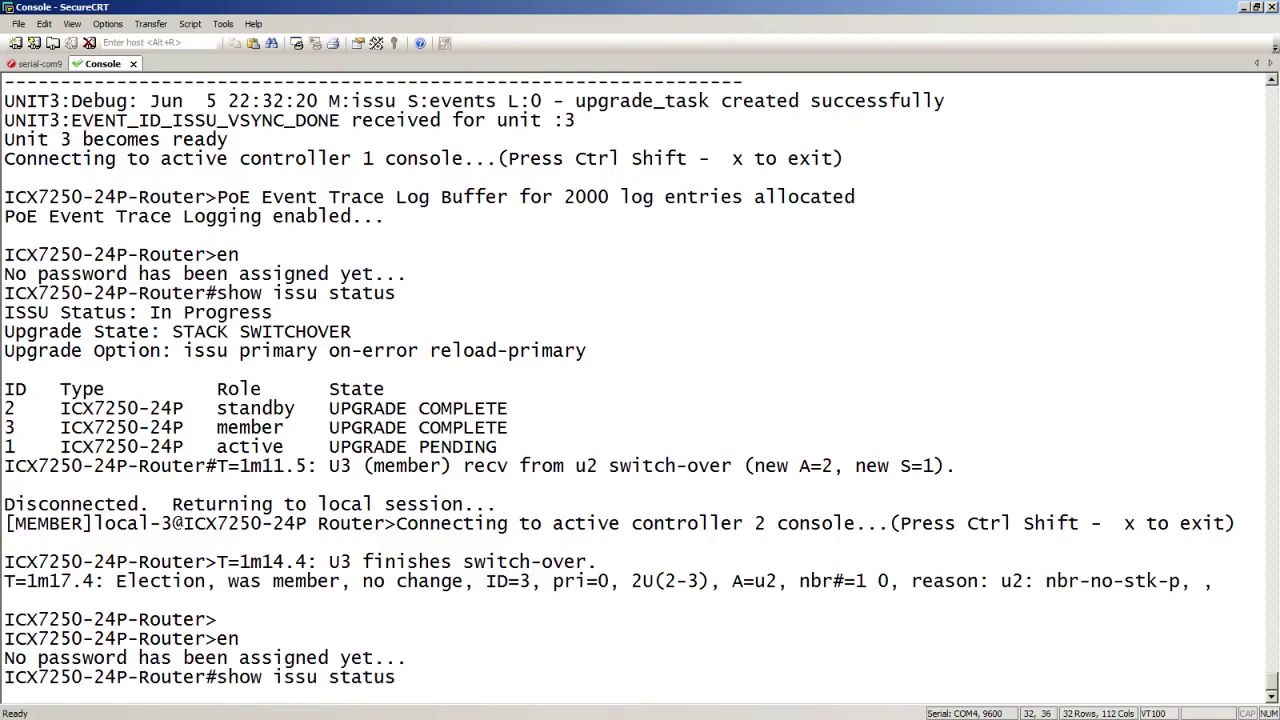
pyautogui.press('Return')
pyautogui.press('Return')
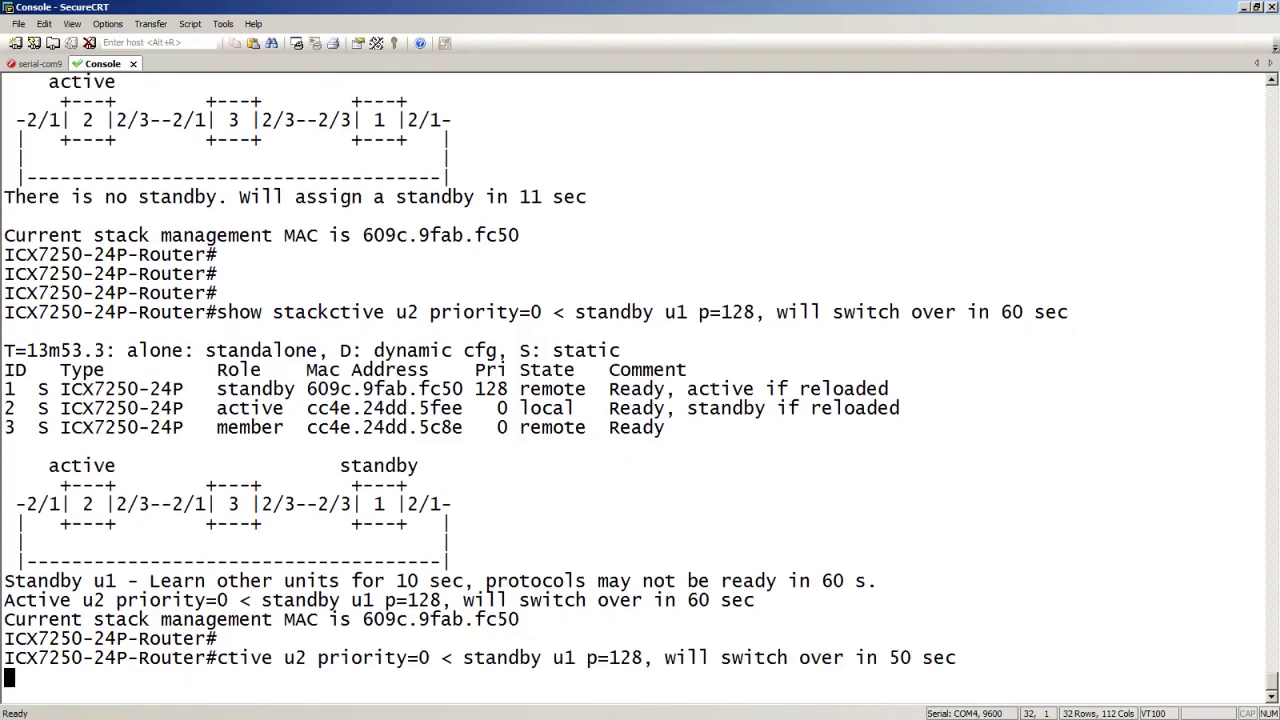
# - Run 'show stack' and wait for switchover making unit 1 active and unit 2 standby
pyautogui.press('Return')
pyautogui.write('show stack')
pyautogui.press('Return')
pyautogui.press('Return')
pyautogui.press('Return')
pyautogui.press('Return')
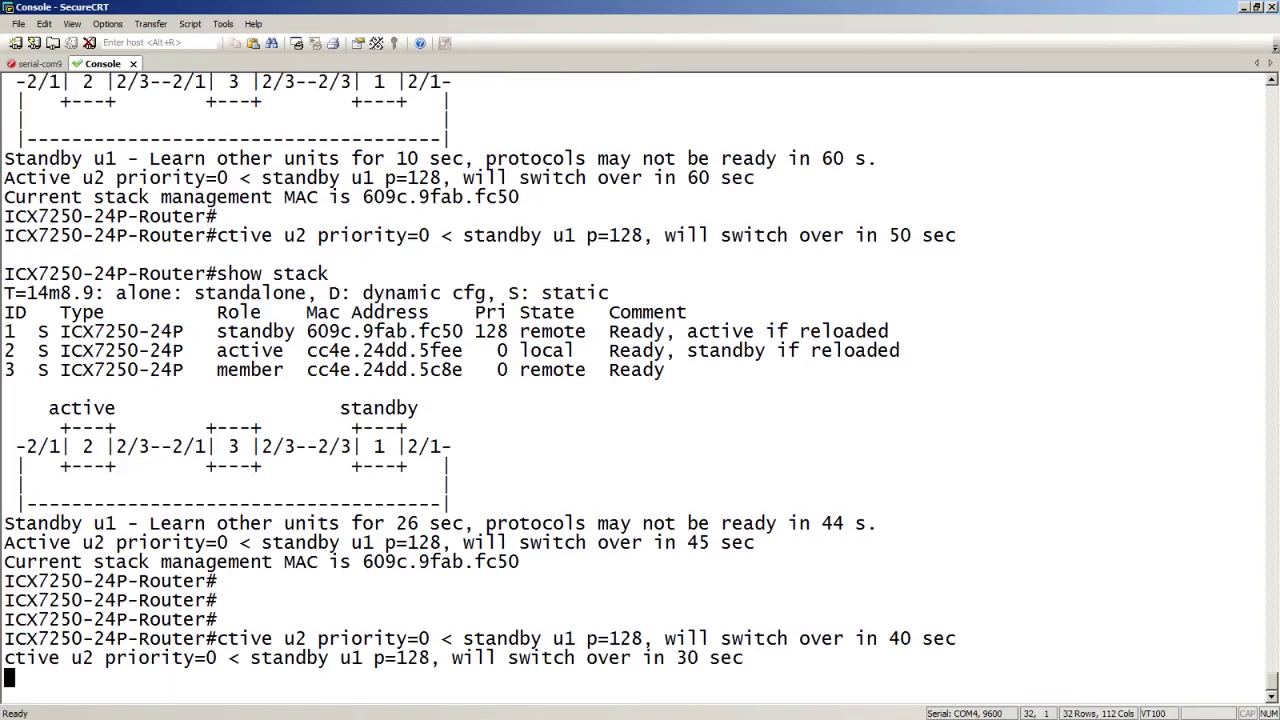
pyautogui.press('Return')
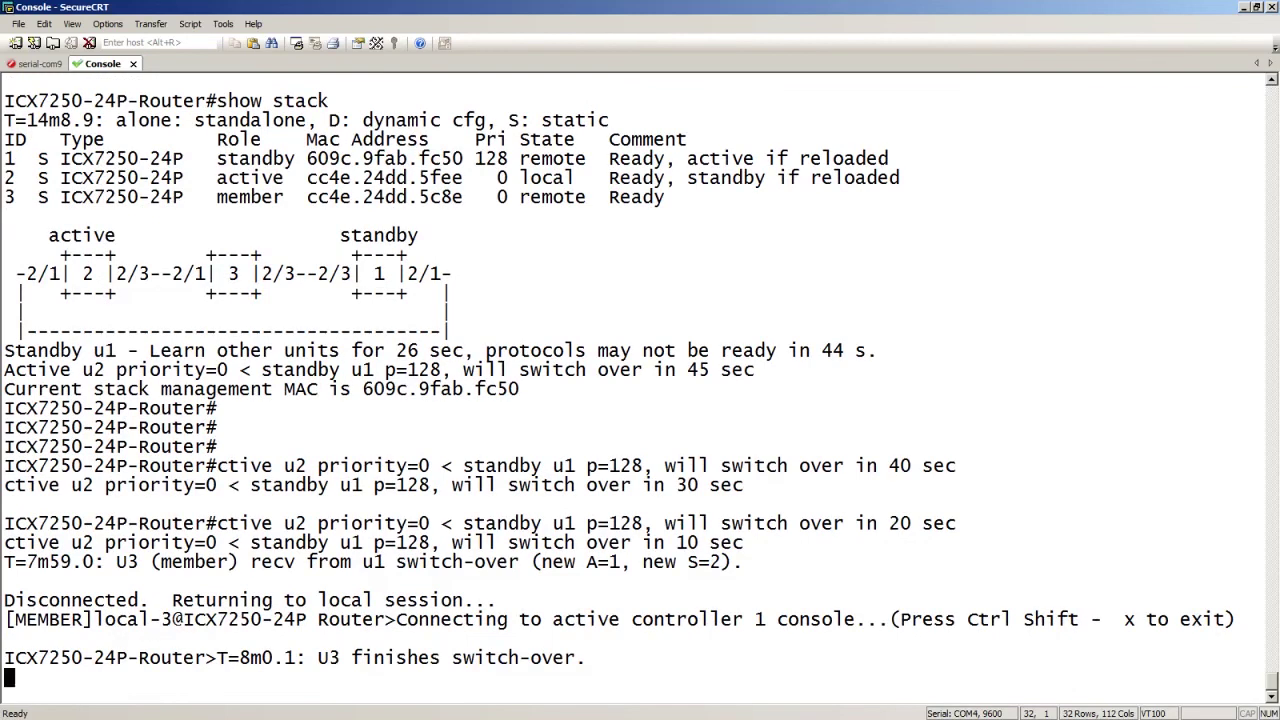
# - Enter privileged mode with 'en' and run 'show stack' to verify all three units Ready
pyautogui.press('Return')
pyautogui.press('Return')
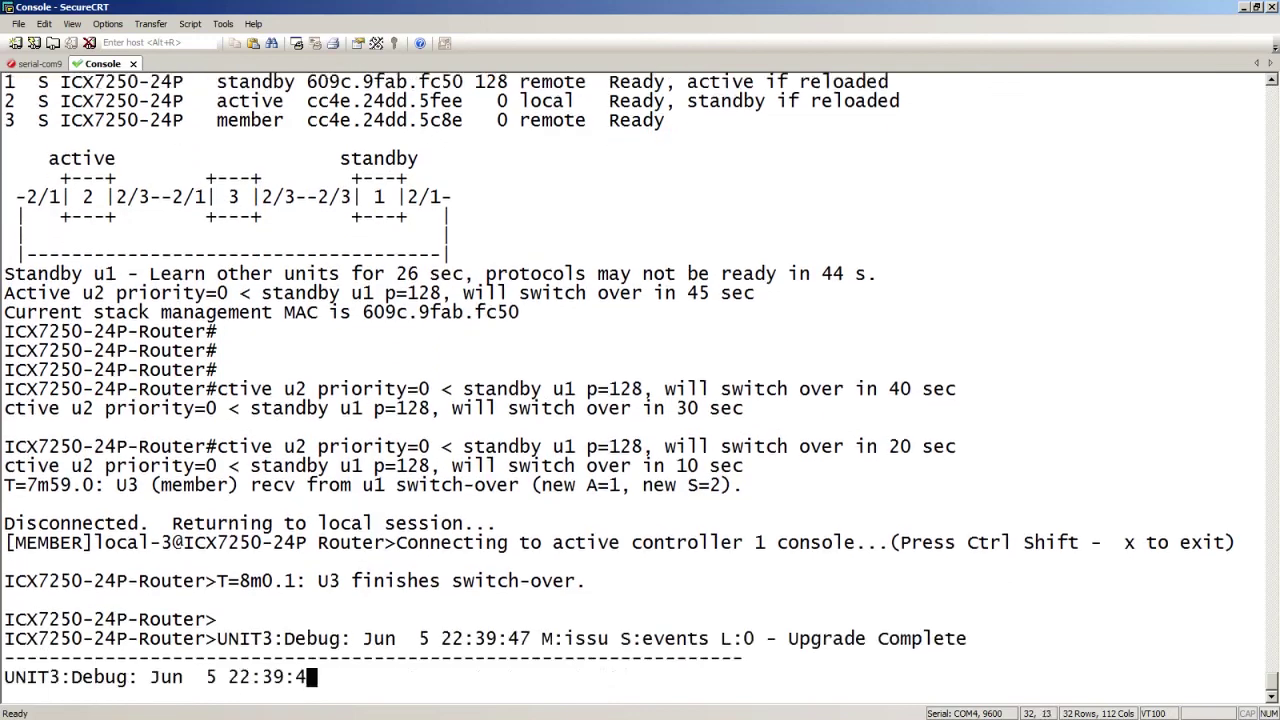
pyautogui.write('en')
pyautogui.press('Return')
pyautogui.press('Return')
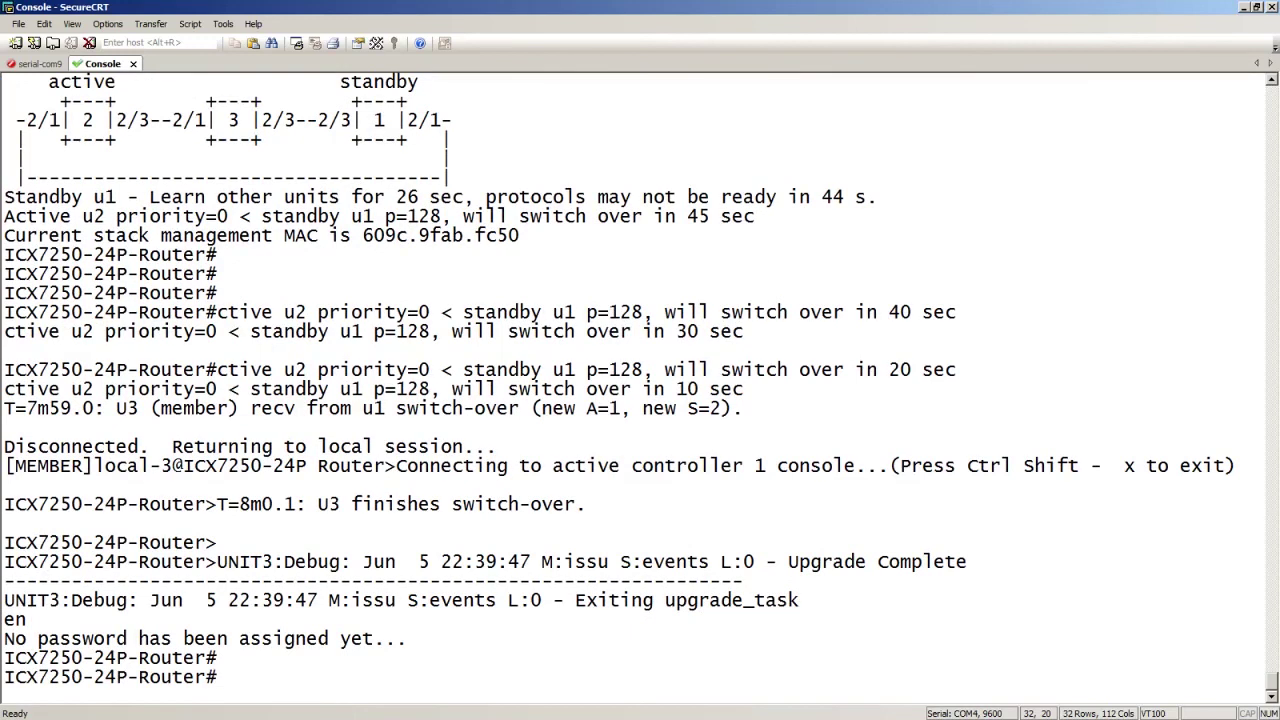
pyautogui.write('show stack')
pyautogui.press('Return')
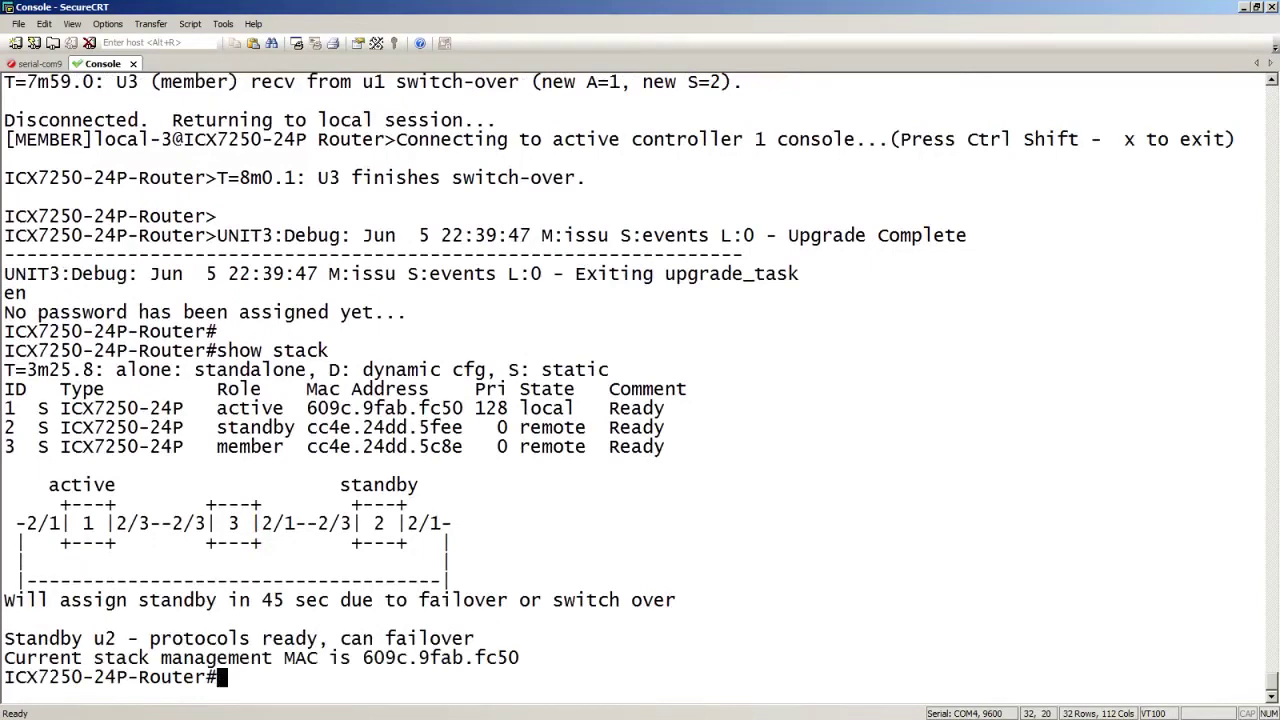